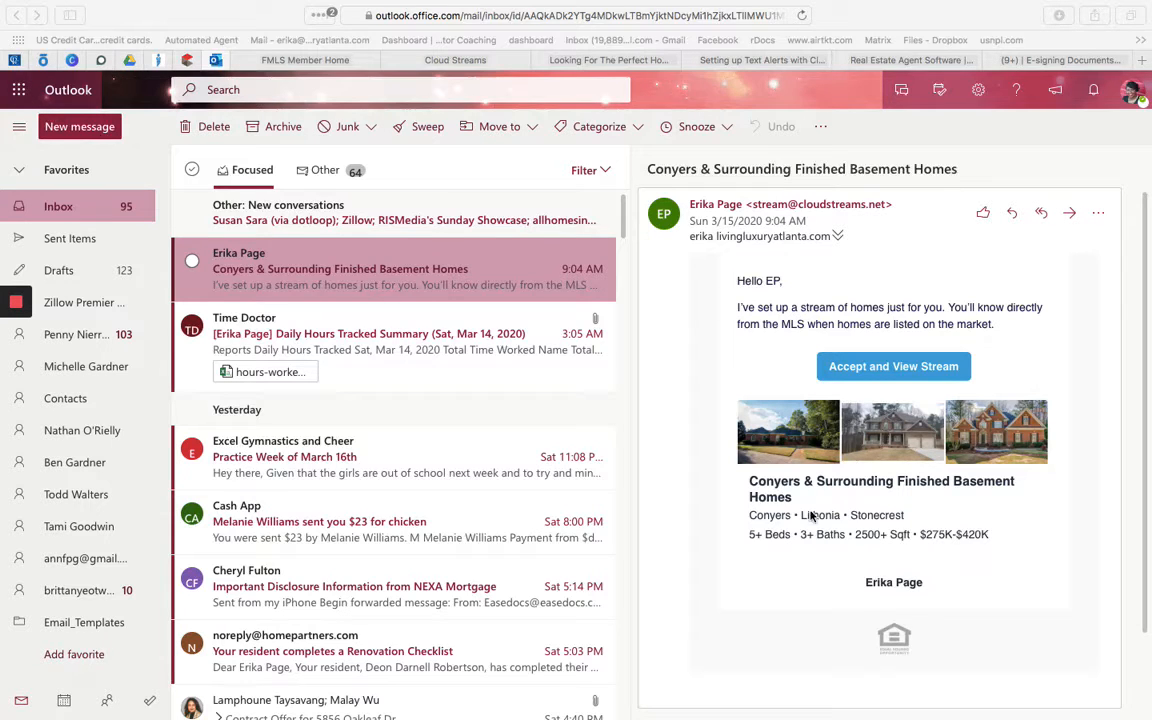
Step: Open the Cloud Streams invitation email 'Conyers & Surrounding Finished Basement Homes' in the Outlook inbox
left_click(896, 373)
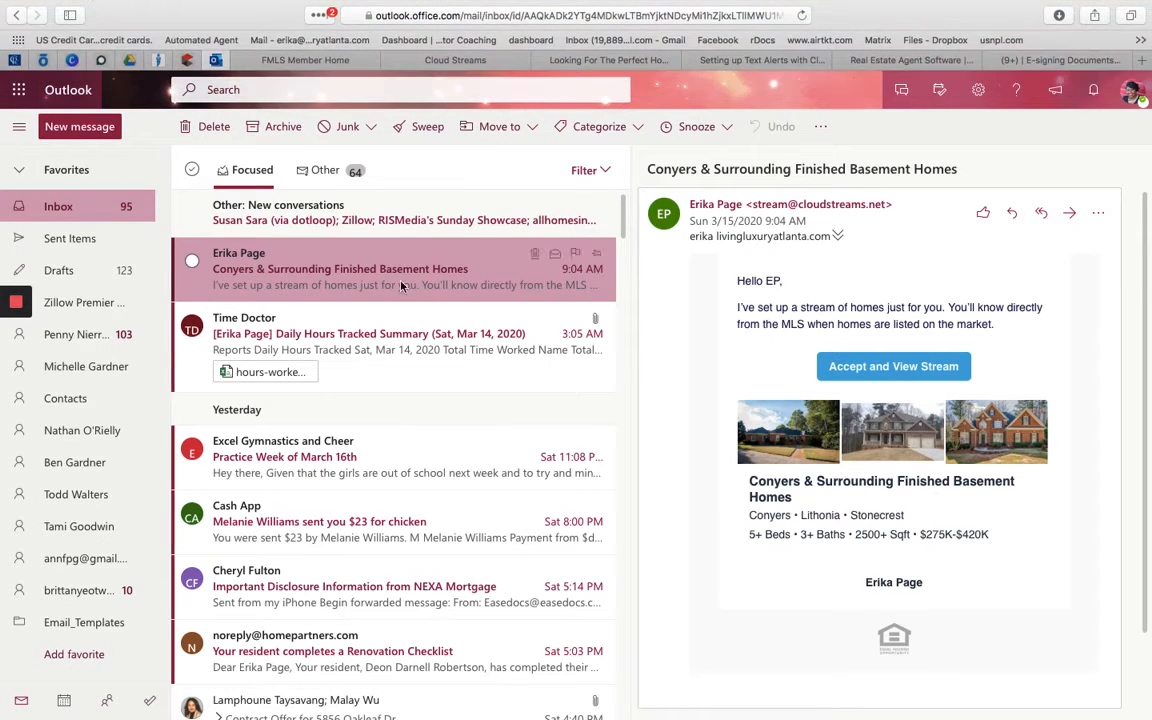
mouse_move(18, 313)
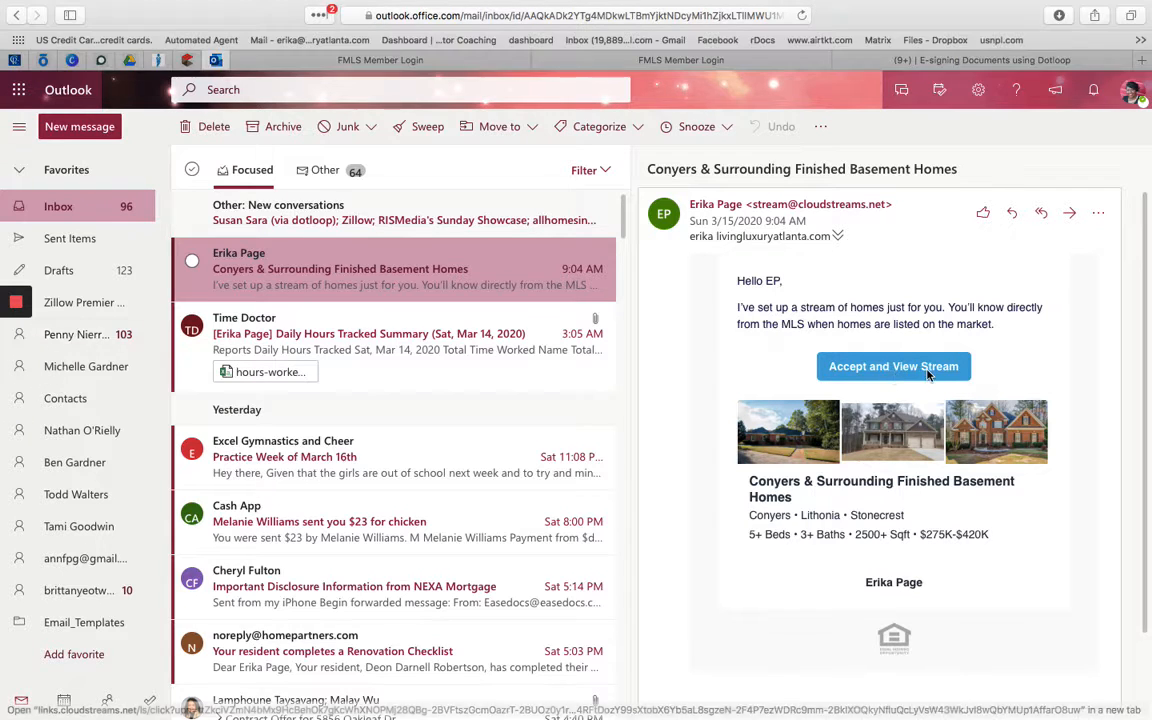
Step: Accept the invitation, enter an account password on the sign-up form, and open the Never Text alert options
left_click(917, 368)
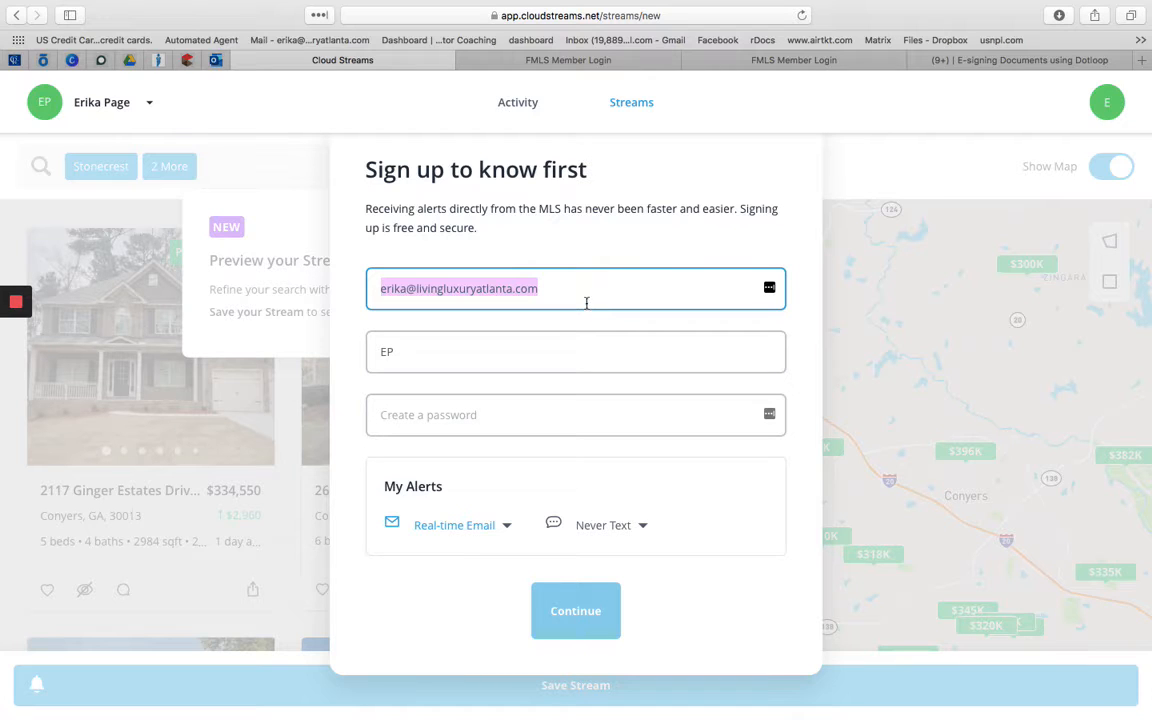
left_click(470, 417)
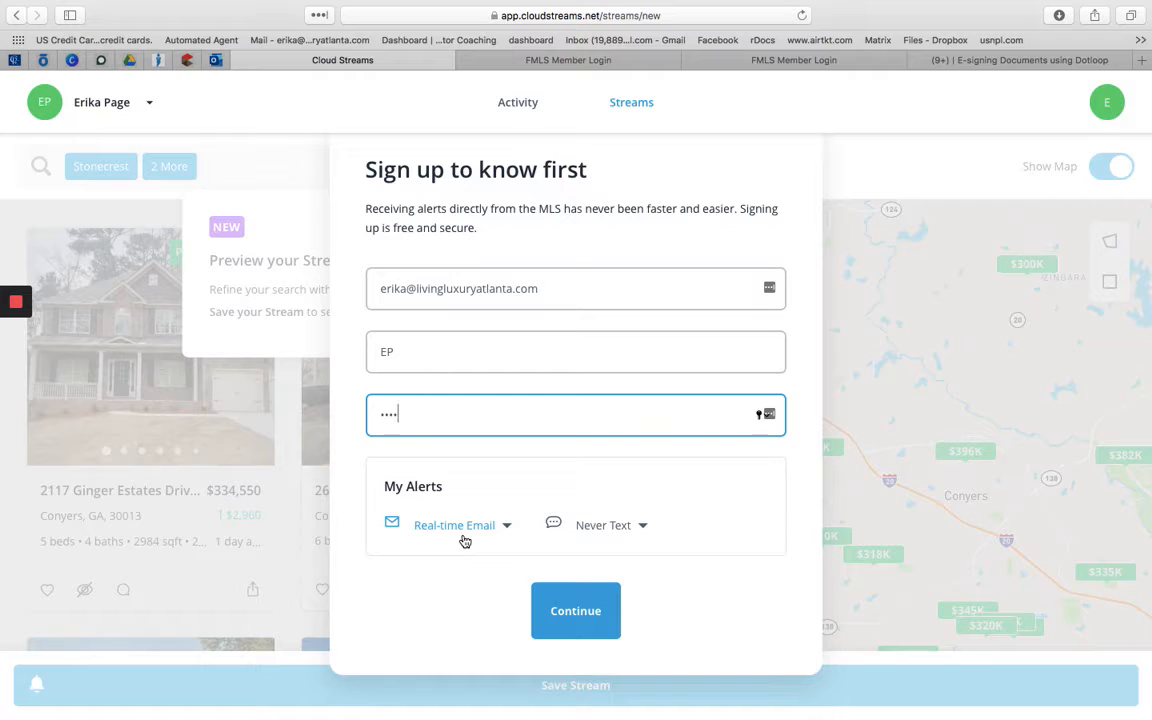
left_click(645, 529)
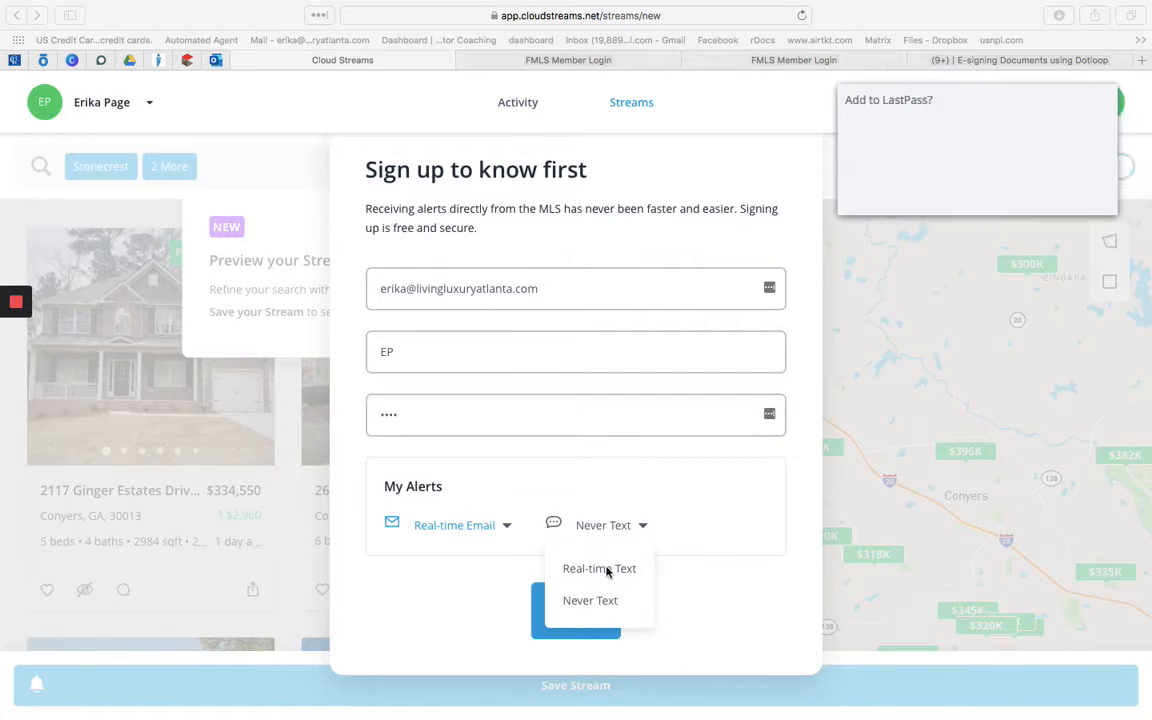
left_click(1083, 188)
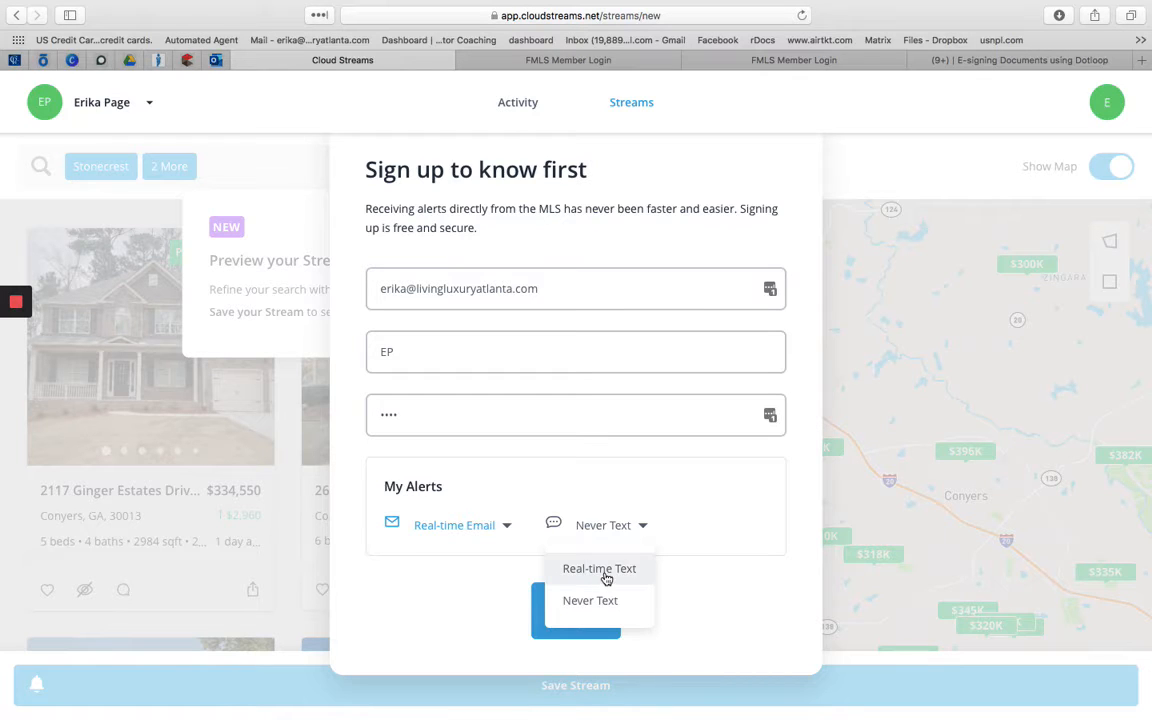
Step: Switch to Real-time Text alerts and verify the mobile phone number with the texted code
left_click(606, 578)
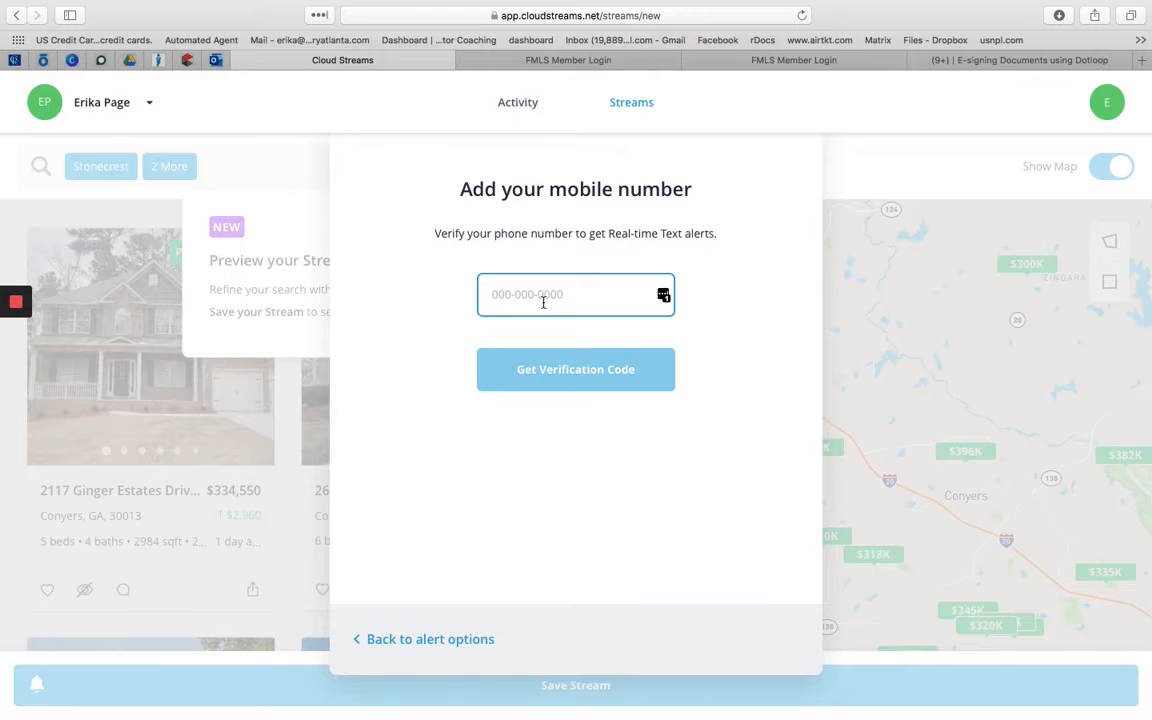
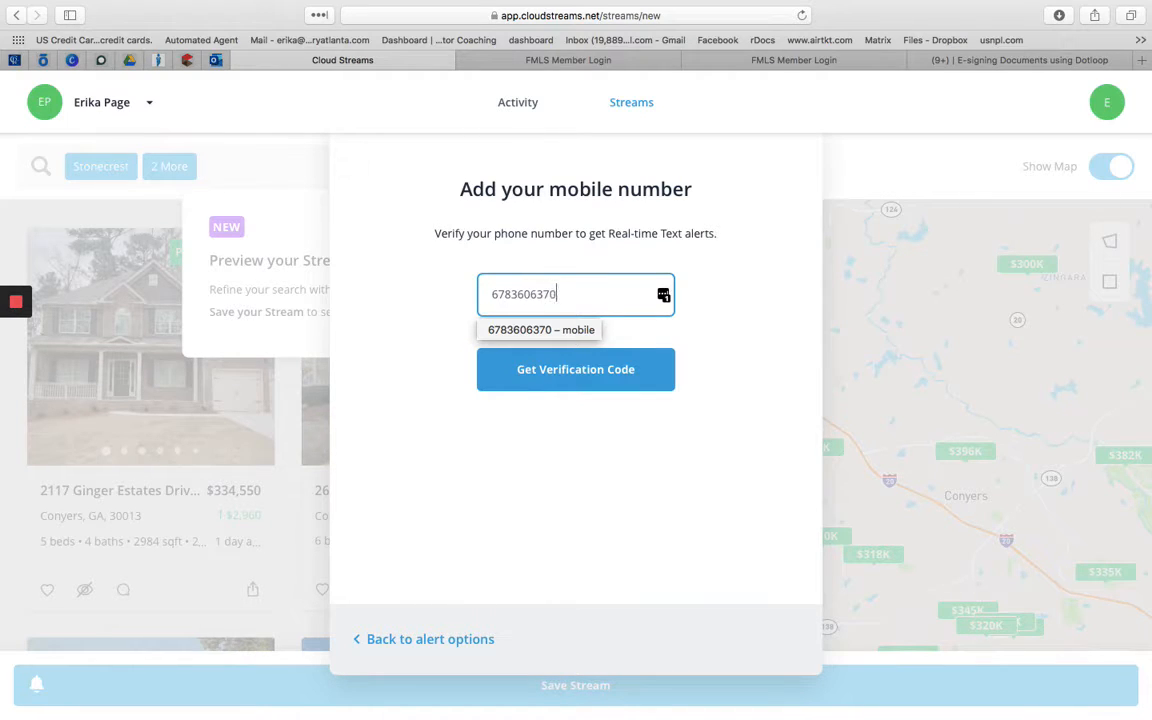
left_click(589, 373)
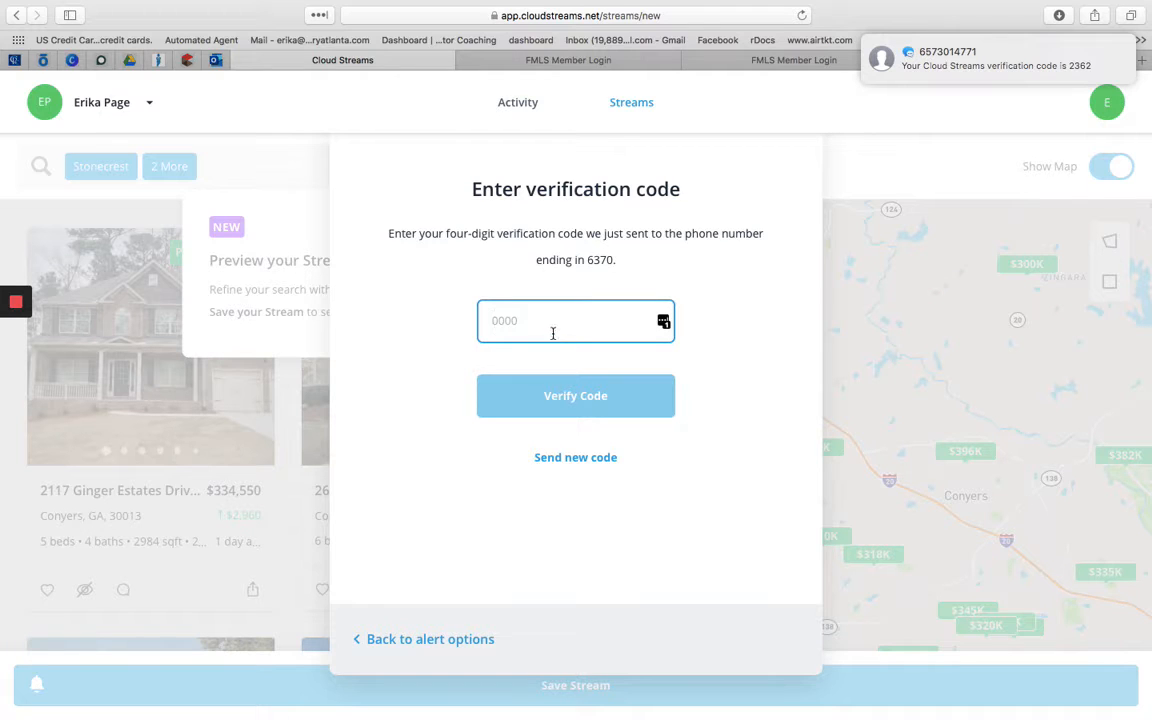
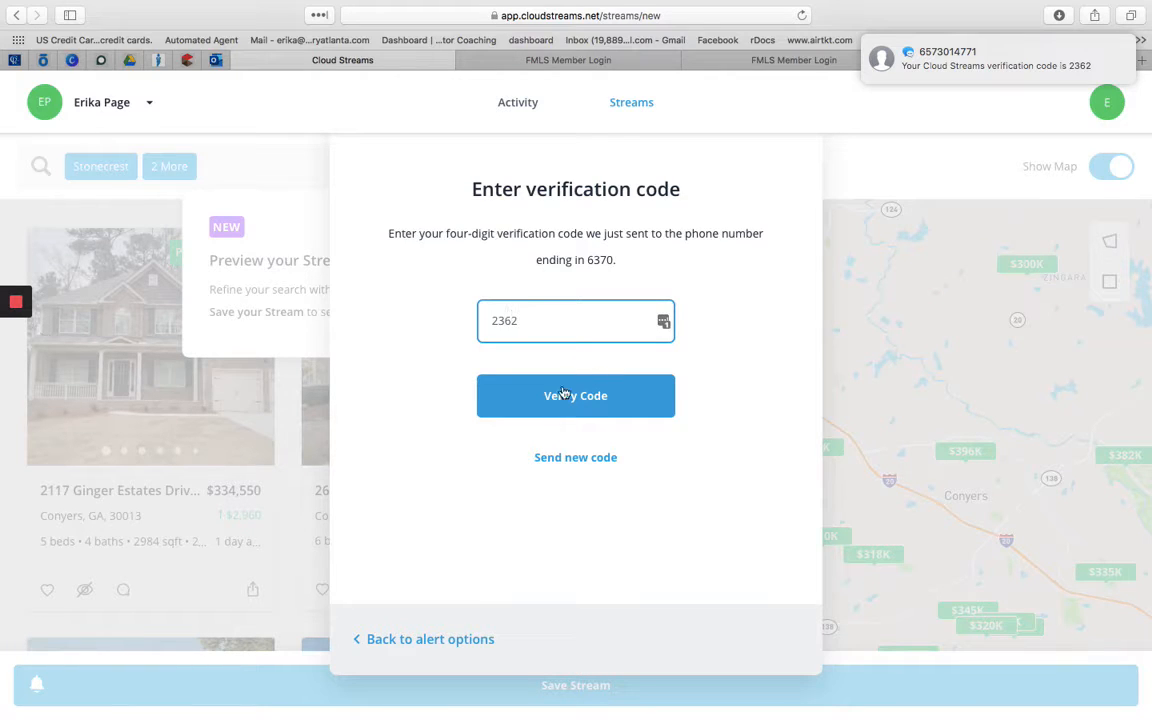
left_click(561, 397)
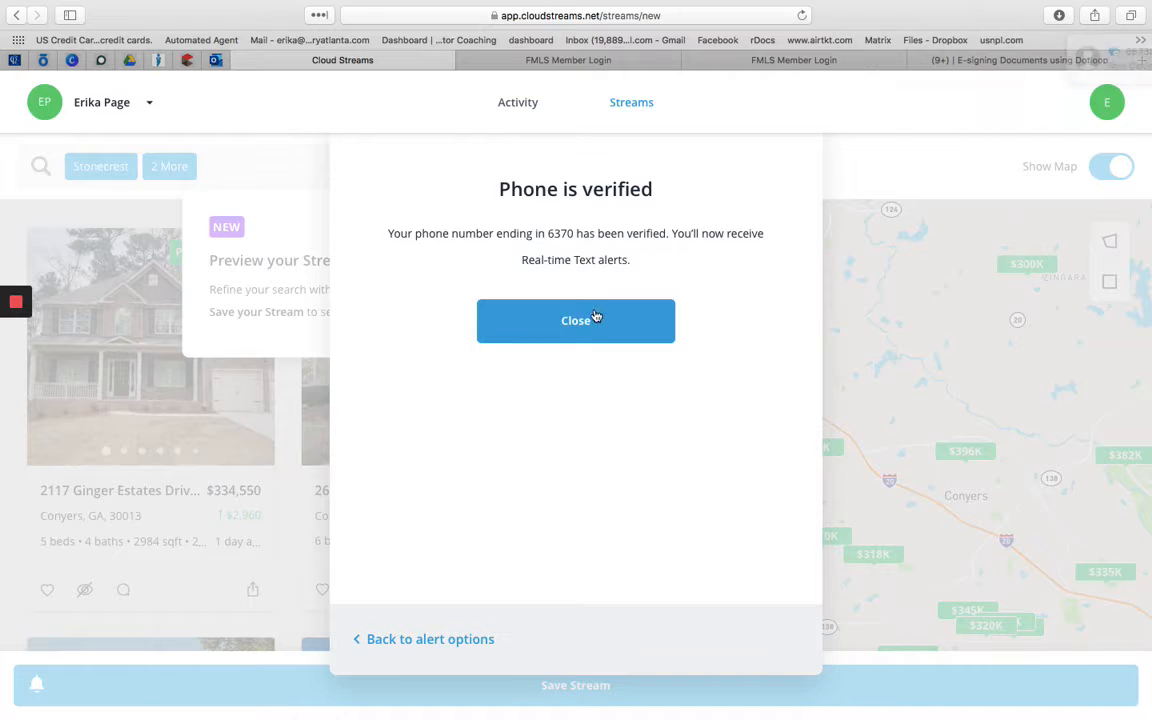
left_click(593, 321)
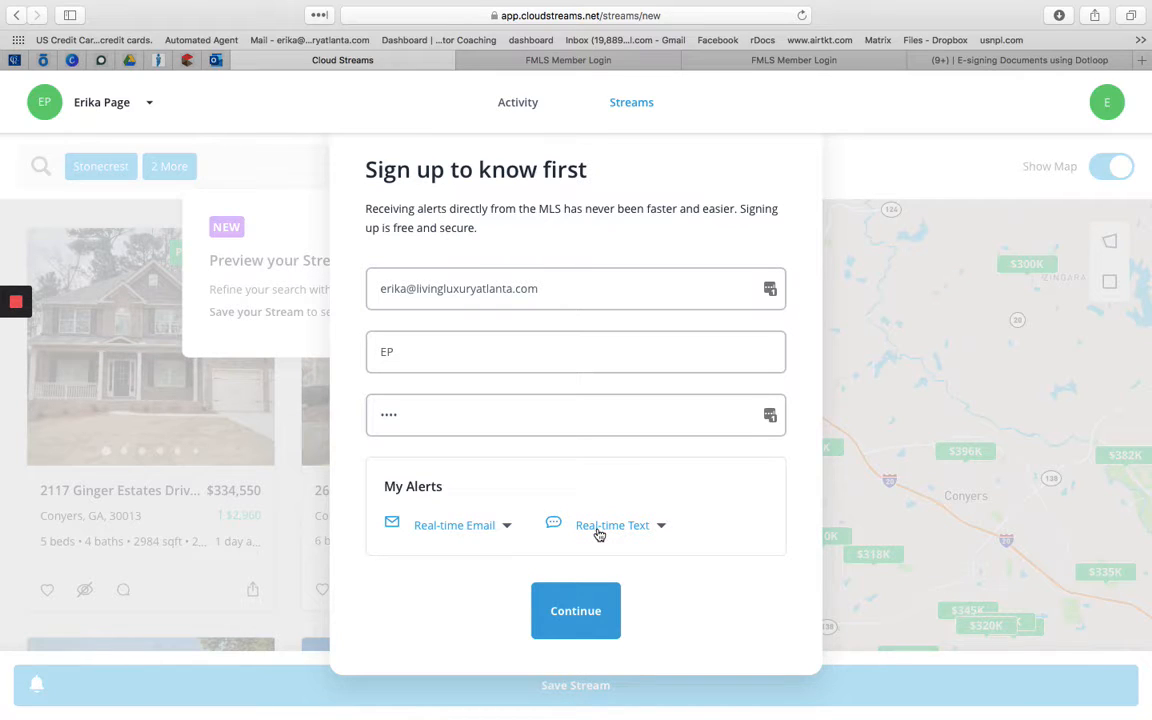
Step: Continue past the sign-up form and save the password in Safari
left_click(578, 614)
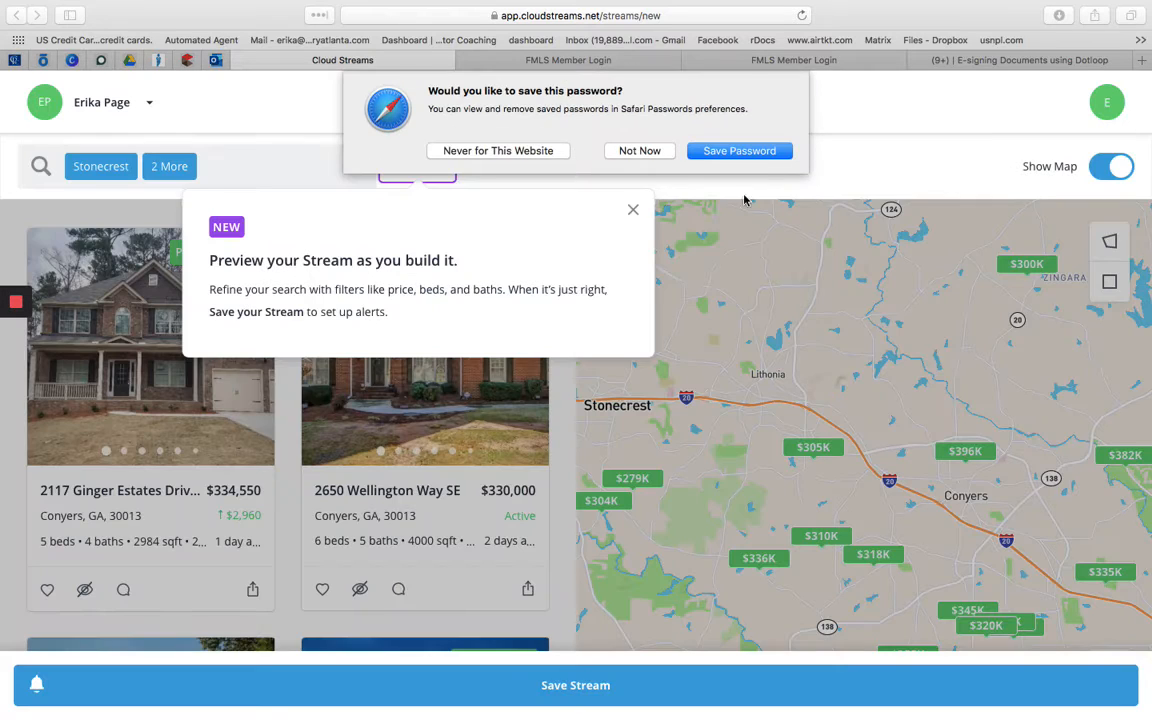
left_click(741, 151)
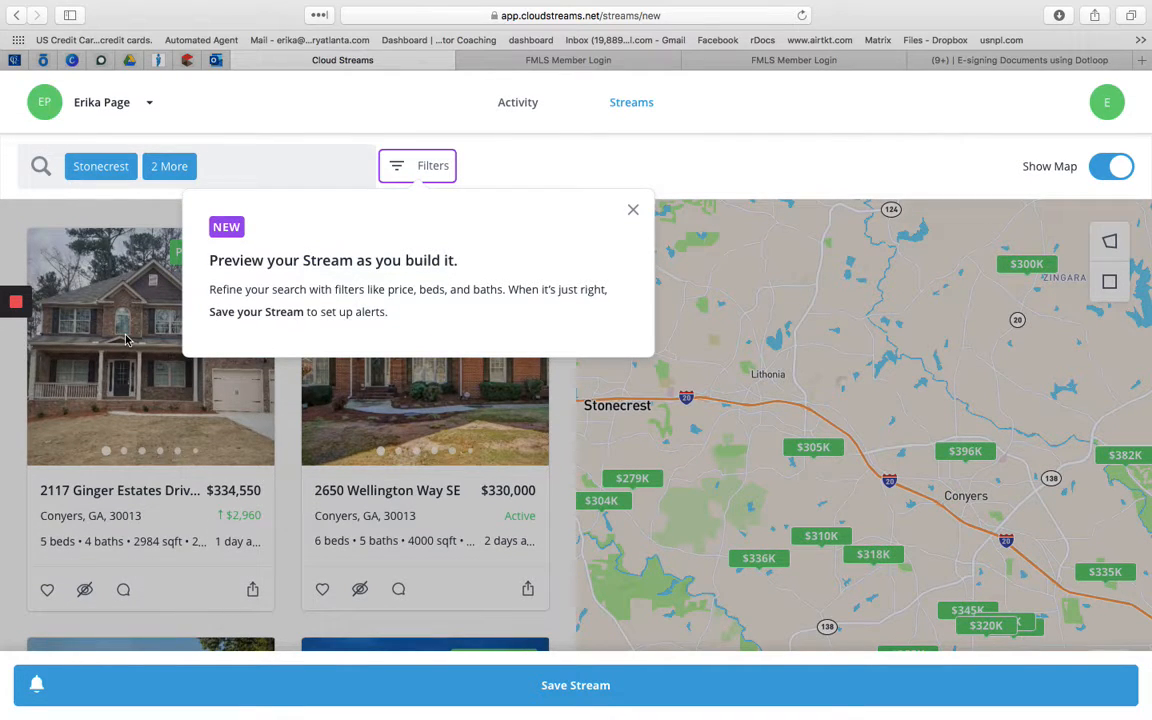
Step: In the stream filters, change the minimum price from $275,000 to $350,000
left_click(436, 170)
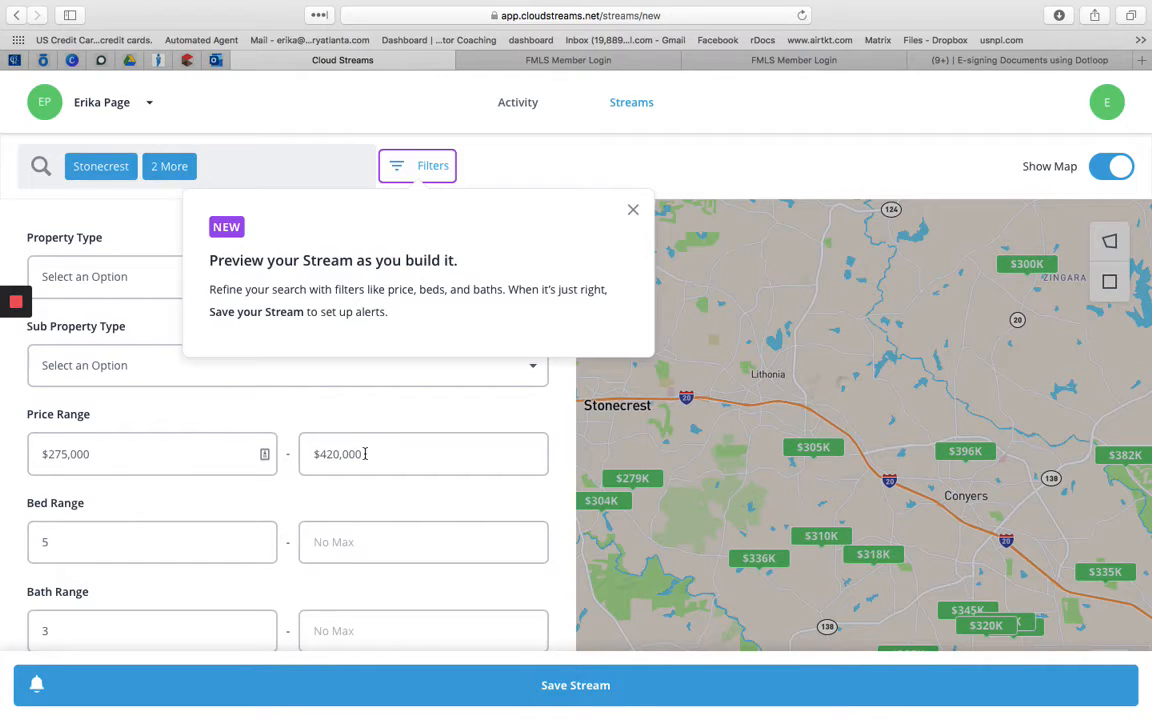
left_click(115, 456)
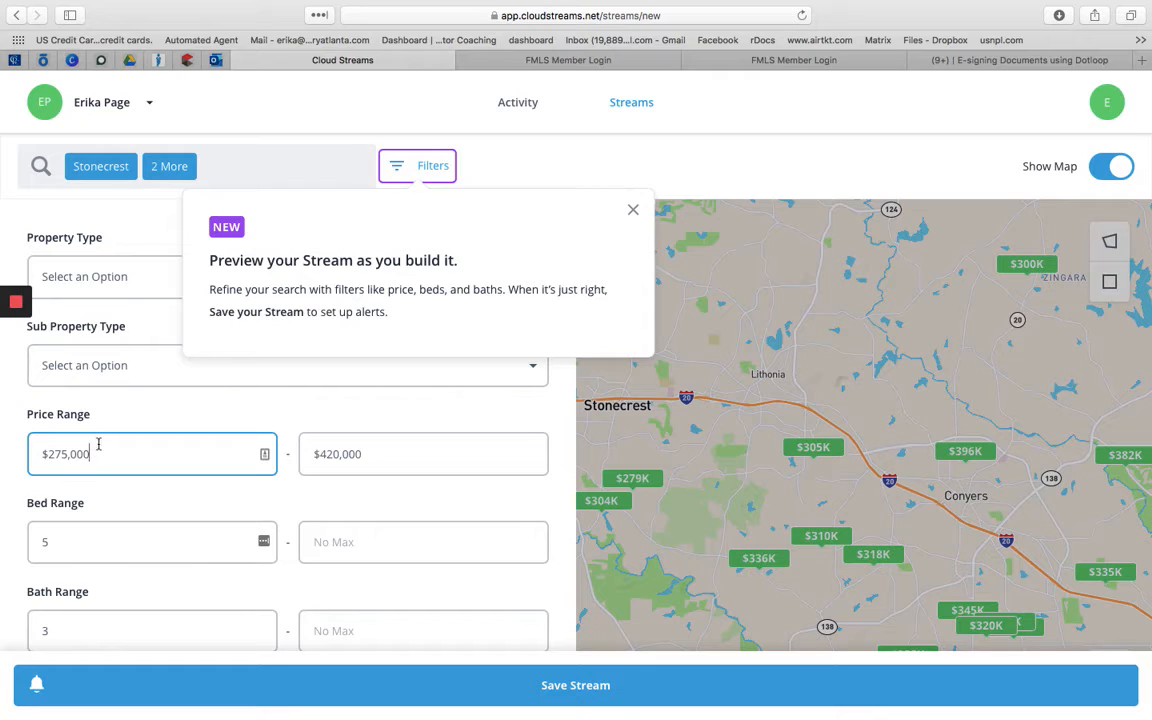
left_click_drag(91, 453, 40, 453)
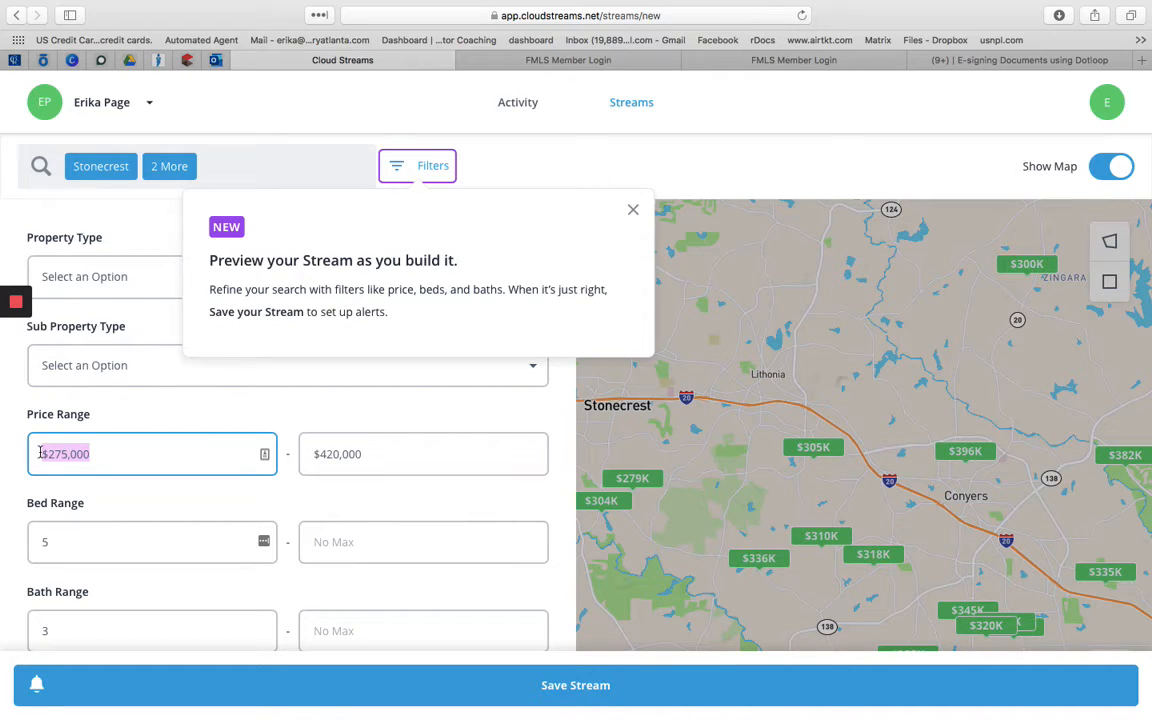
type("350000")
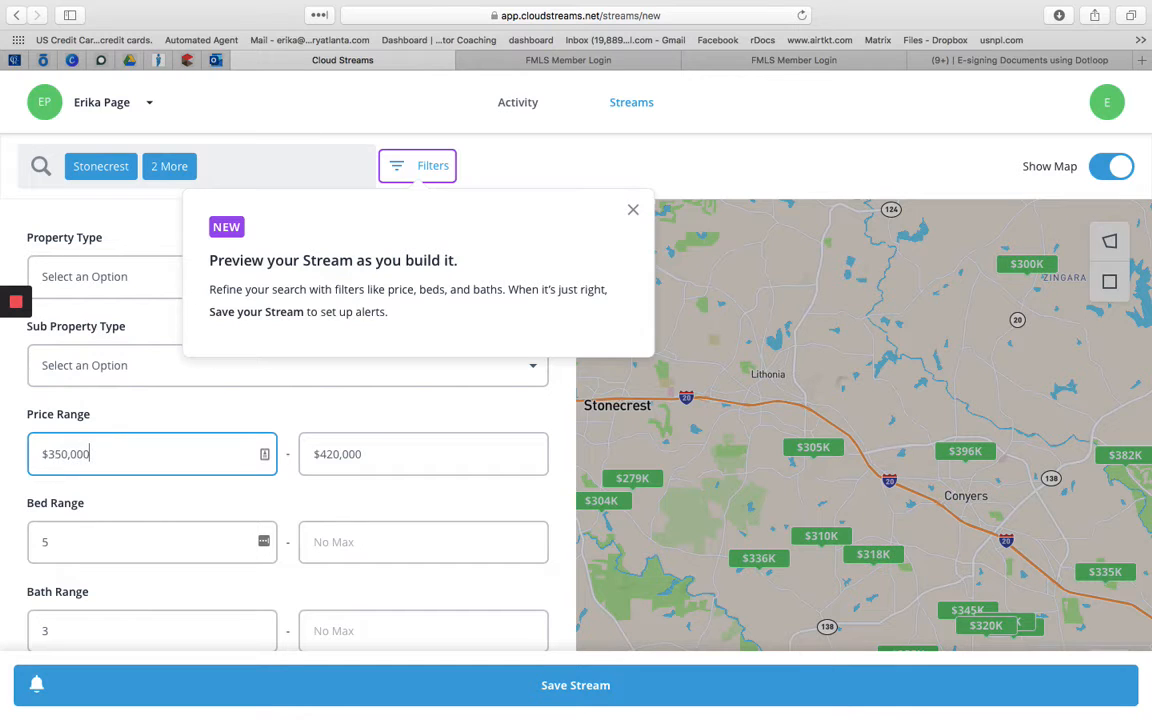
left_click(152, 500)
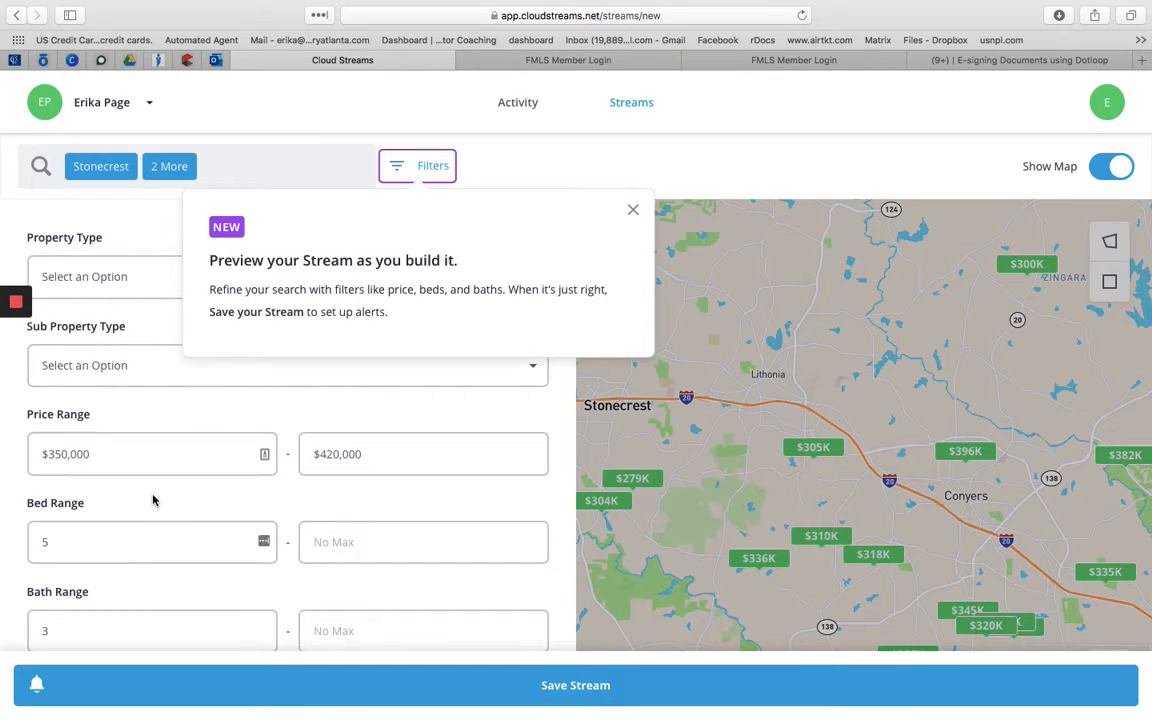
Step: Lower the minimum number of baths from 3 to 2
scroll(153, 498, "down", 3)
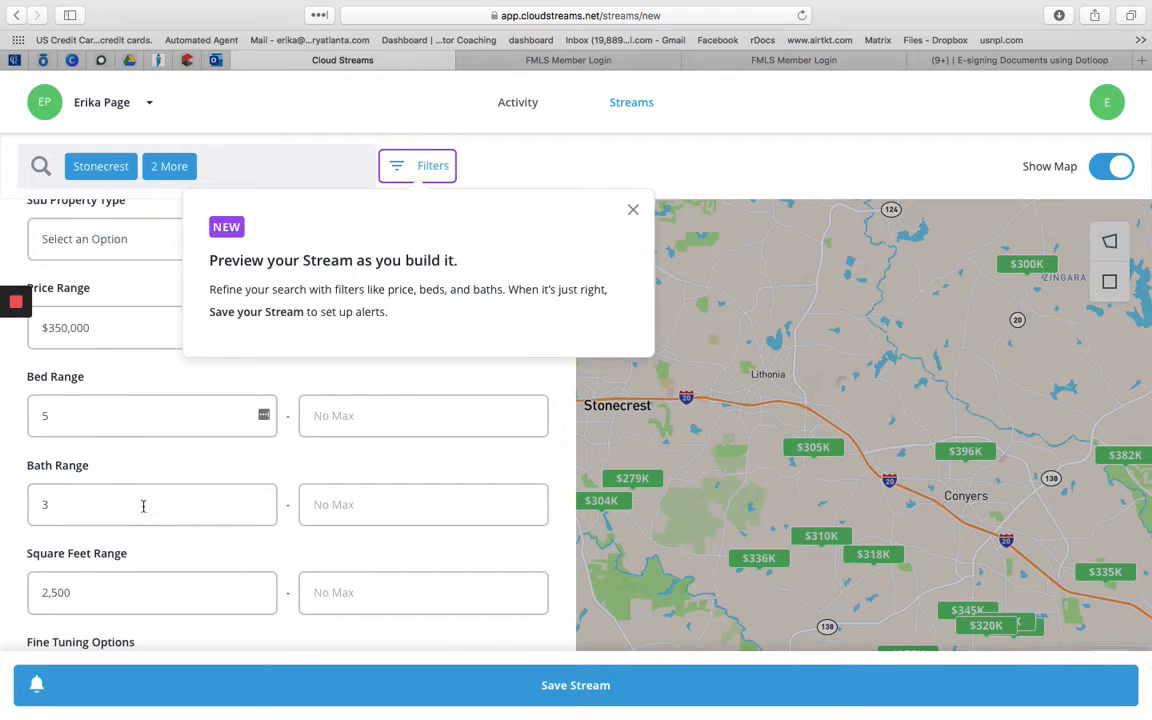
left_click(61, 506)
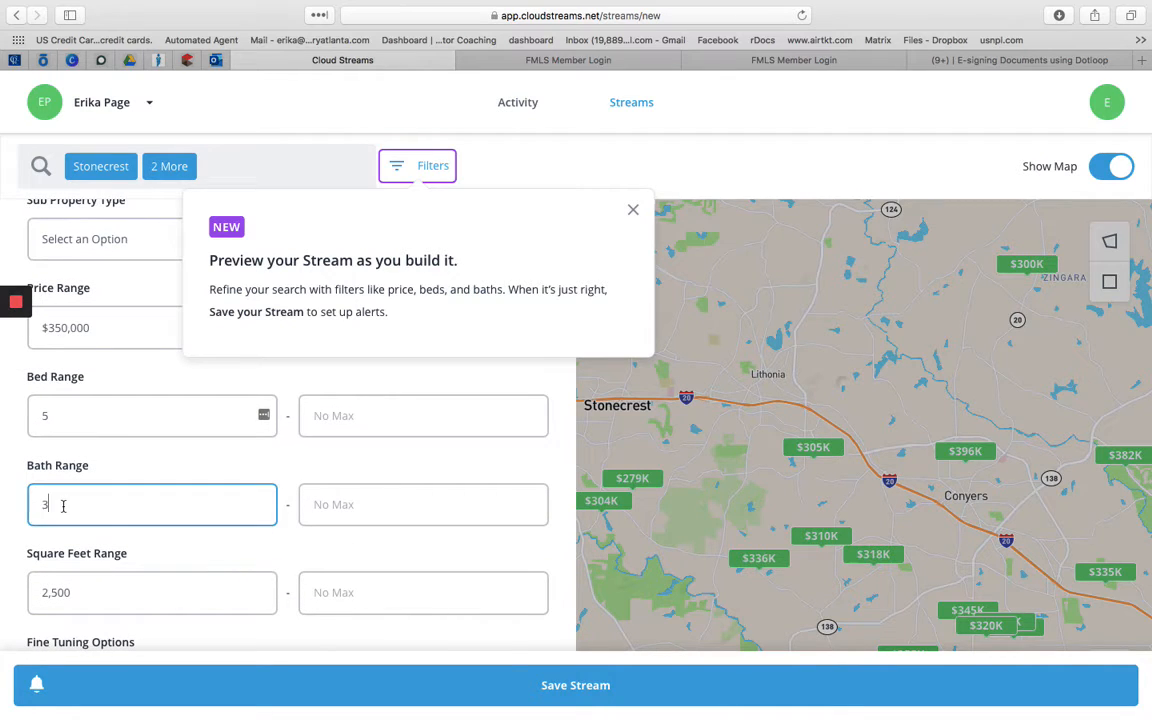
key("BackSpace")
type("2")
left_click(178, 465)
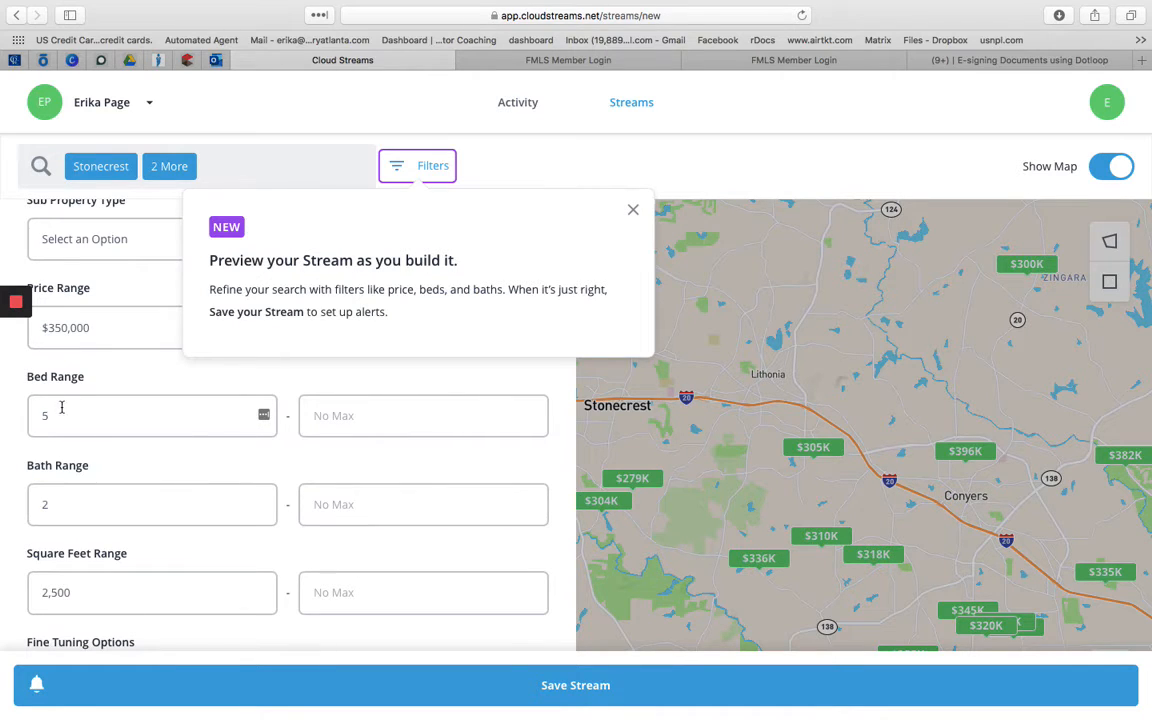
Step: Add a Fireplaces Total fine-tuning filter with a minimum of 1
scroll(62, 408, "down", 2)
scroll(64, 440, "down", 2)
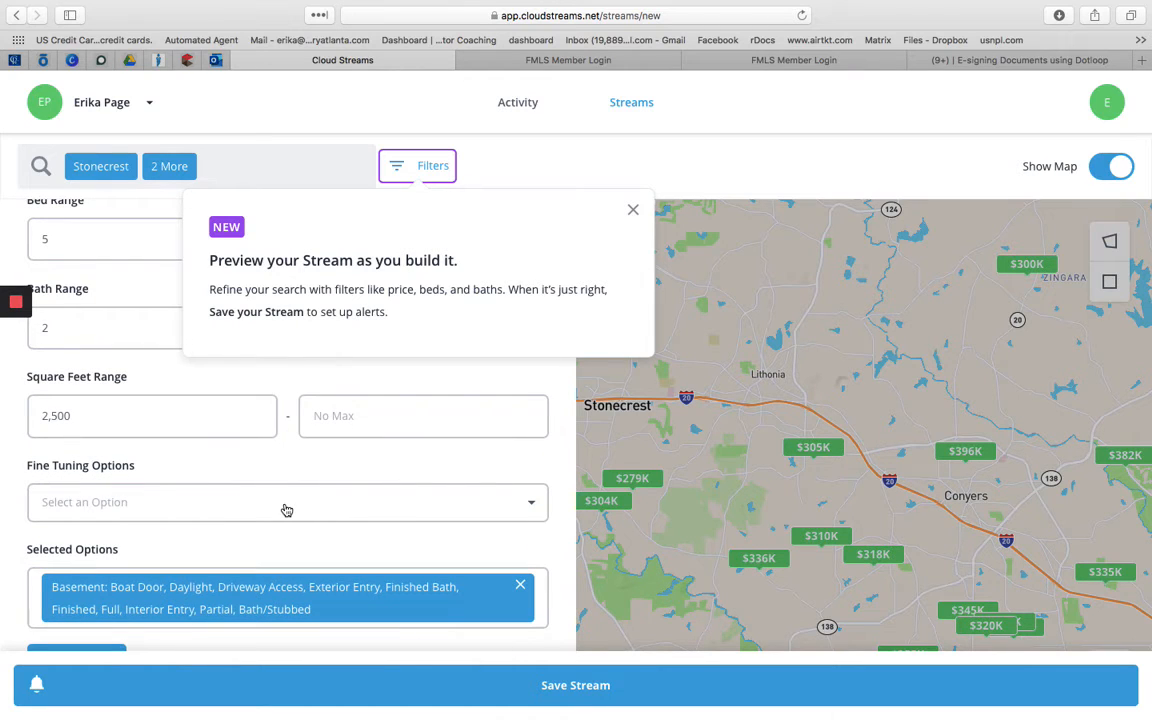
left_click(401, 507)
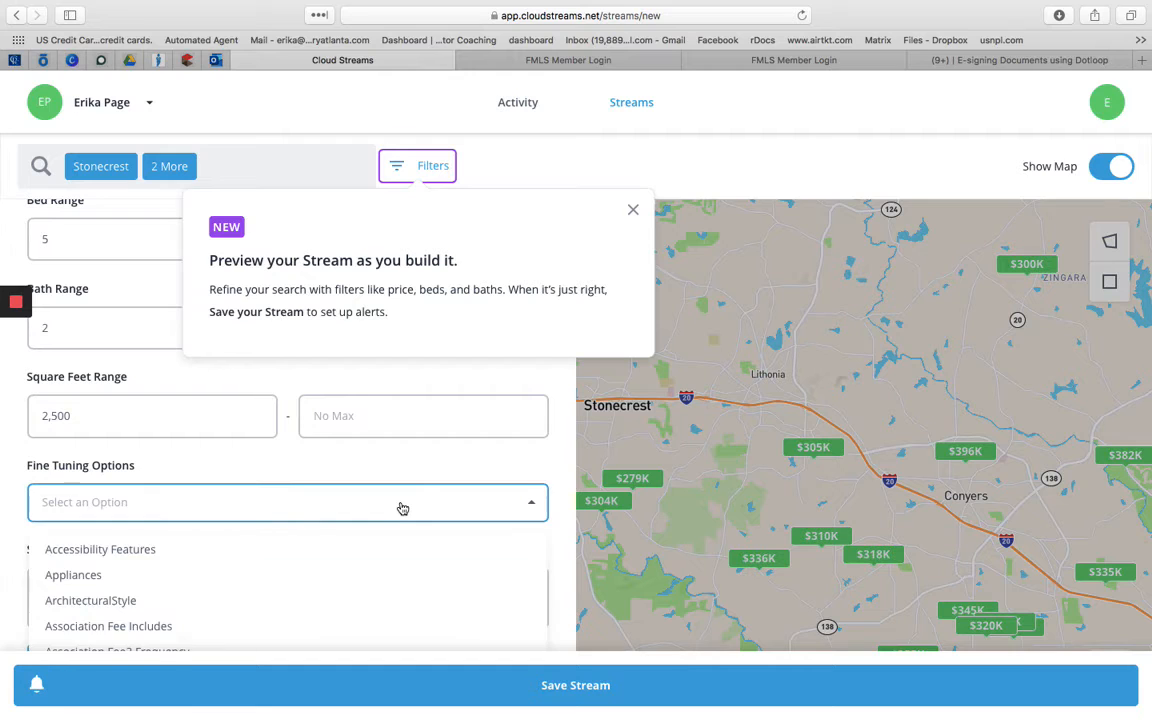
scroll(402, 509, "down", 5)
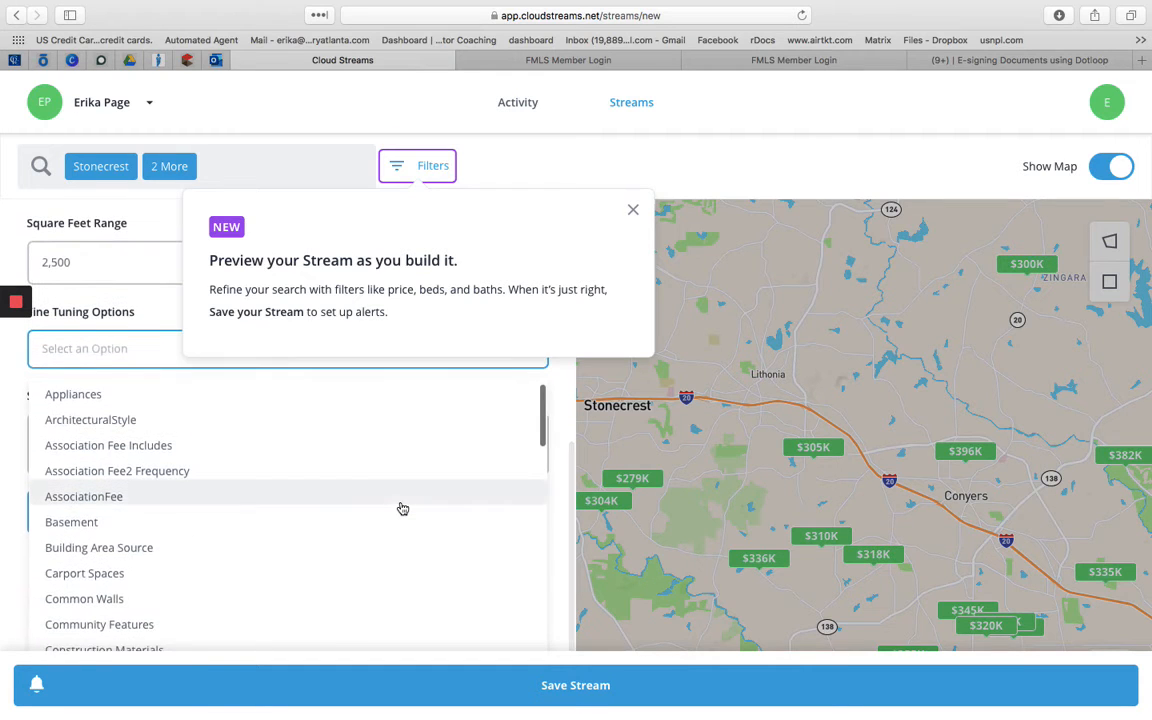
scroll(402, 509, "down", 5)
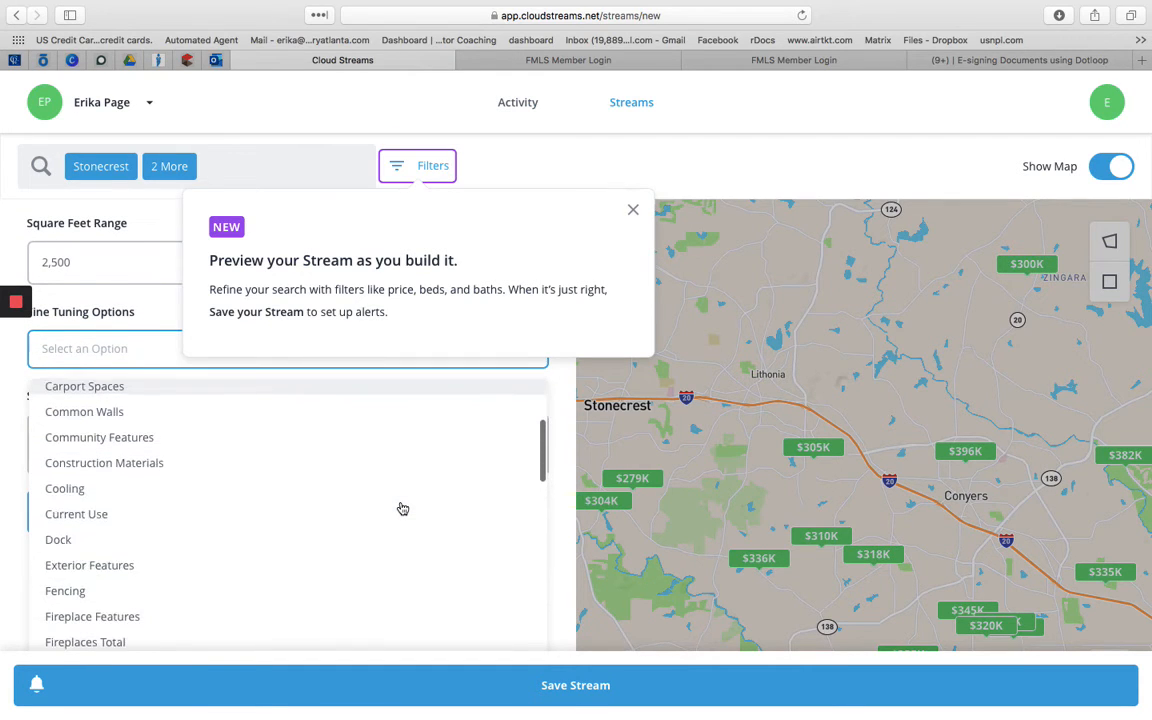
scroll(402, 509, "down", 4)
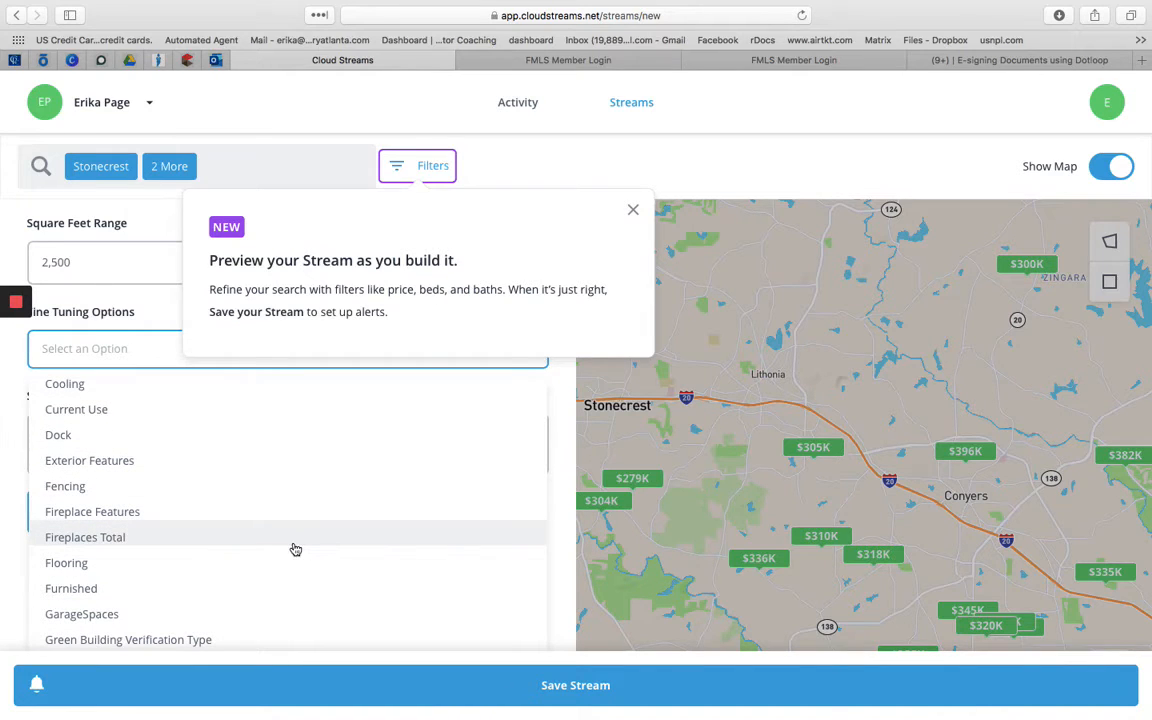
left_click(123, 548)
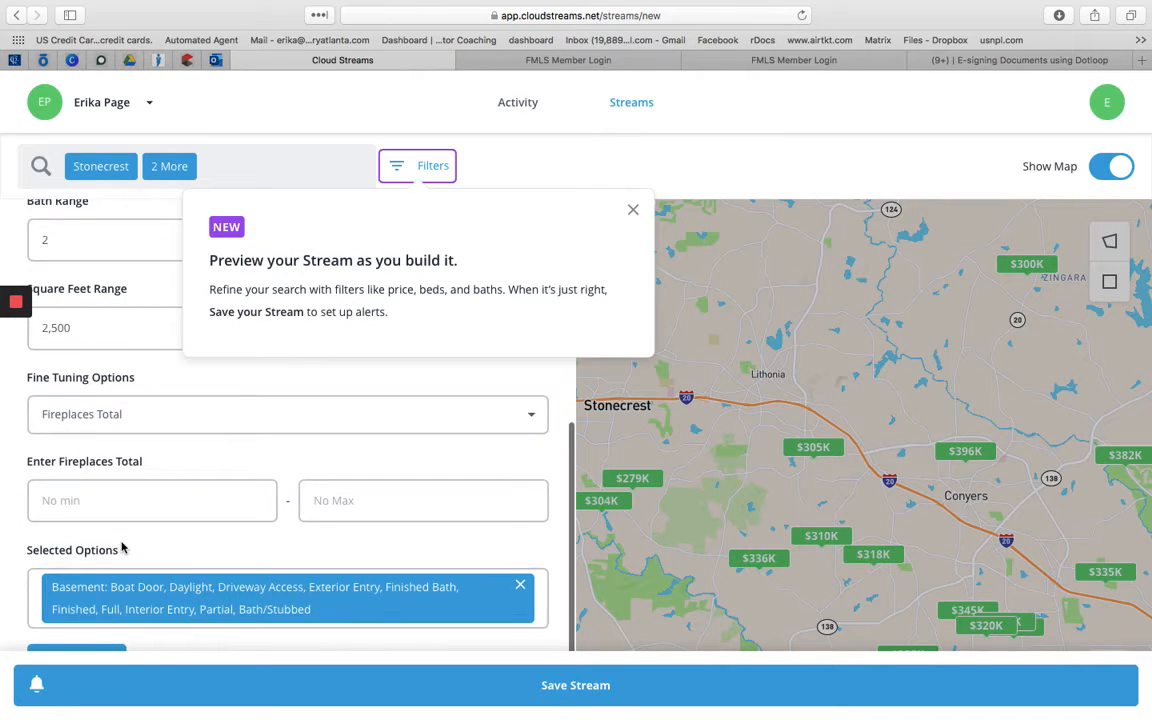
left_click(65, 510)
type("1")
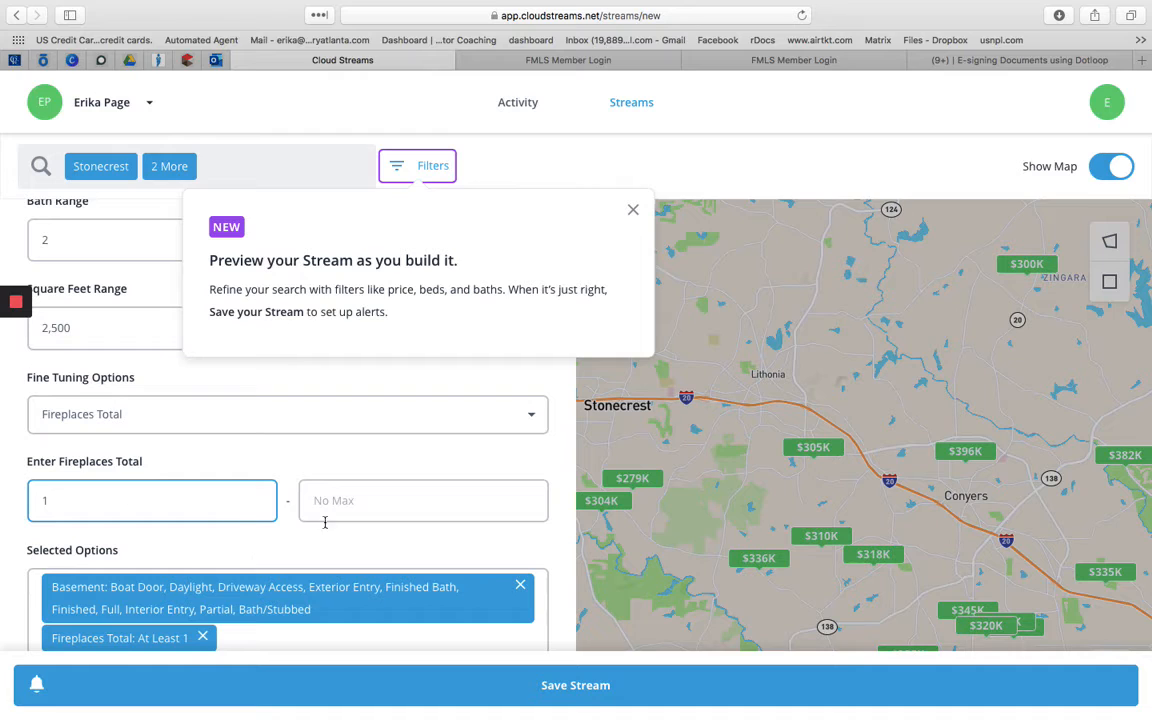
left_click(370, 533)
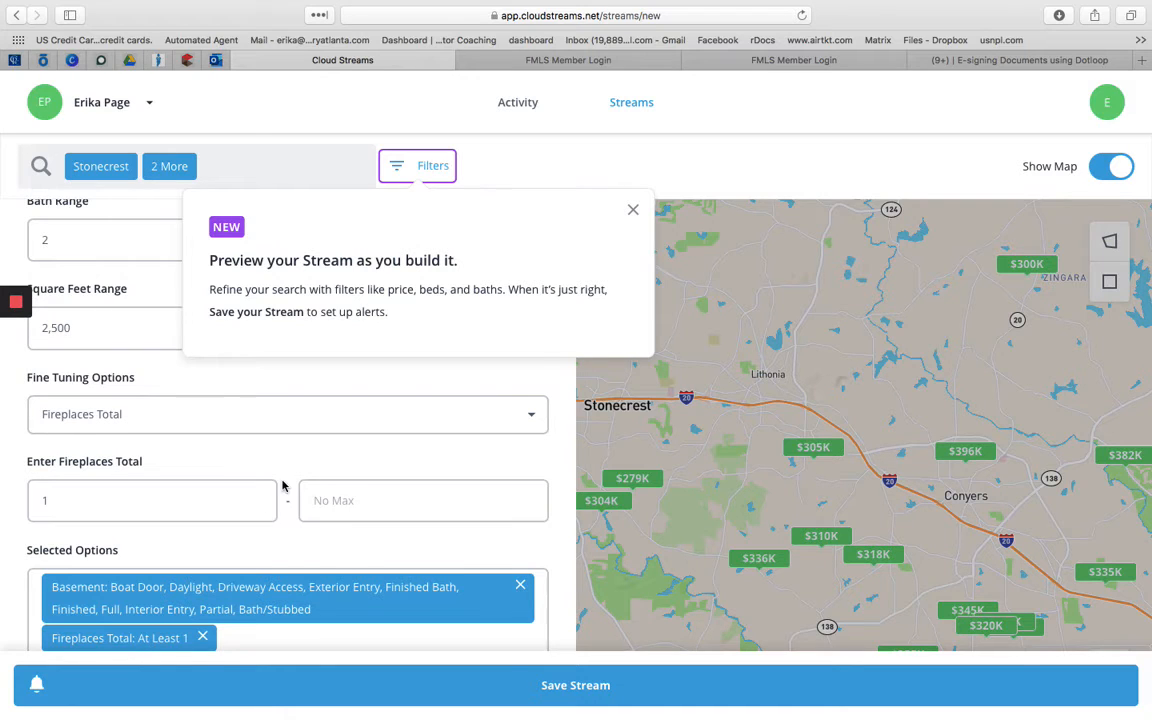
Step: Remove the Fireplaces Total: At Least 1 filter again
scroll(283, 487, "down", 1)
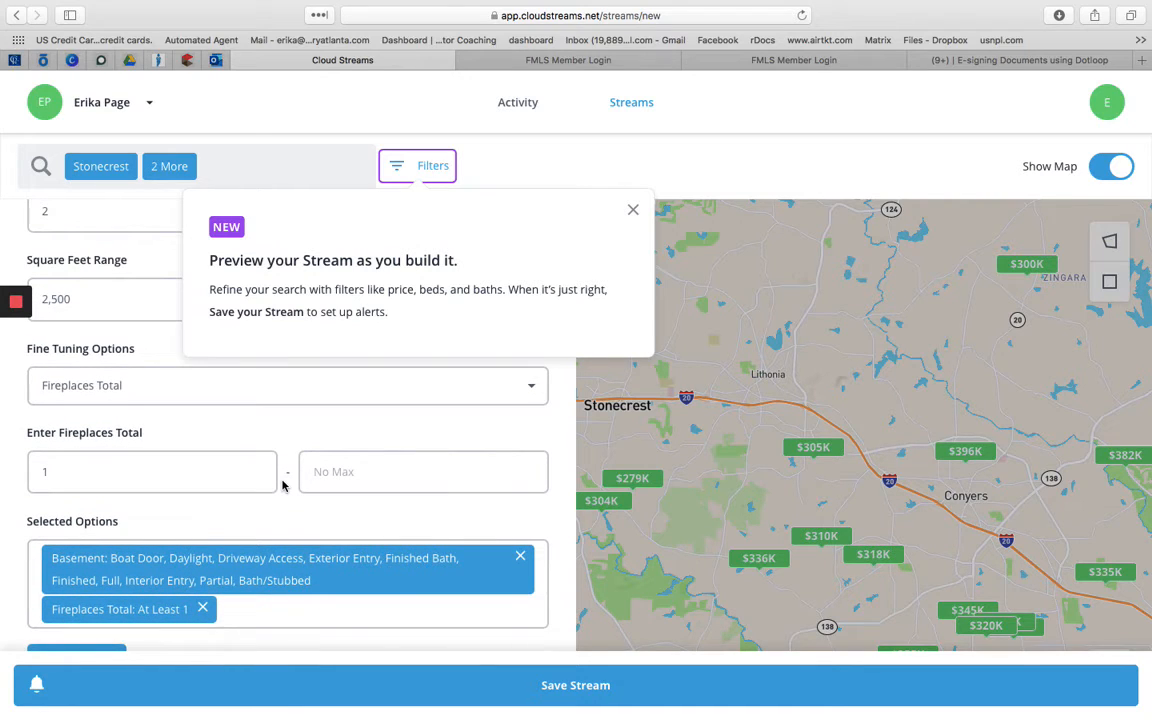
scroll(334, 458, "up", 1)
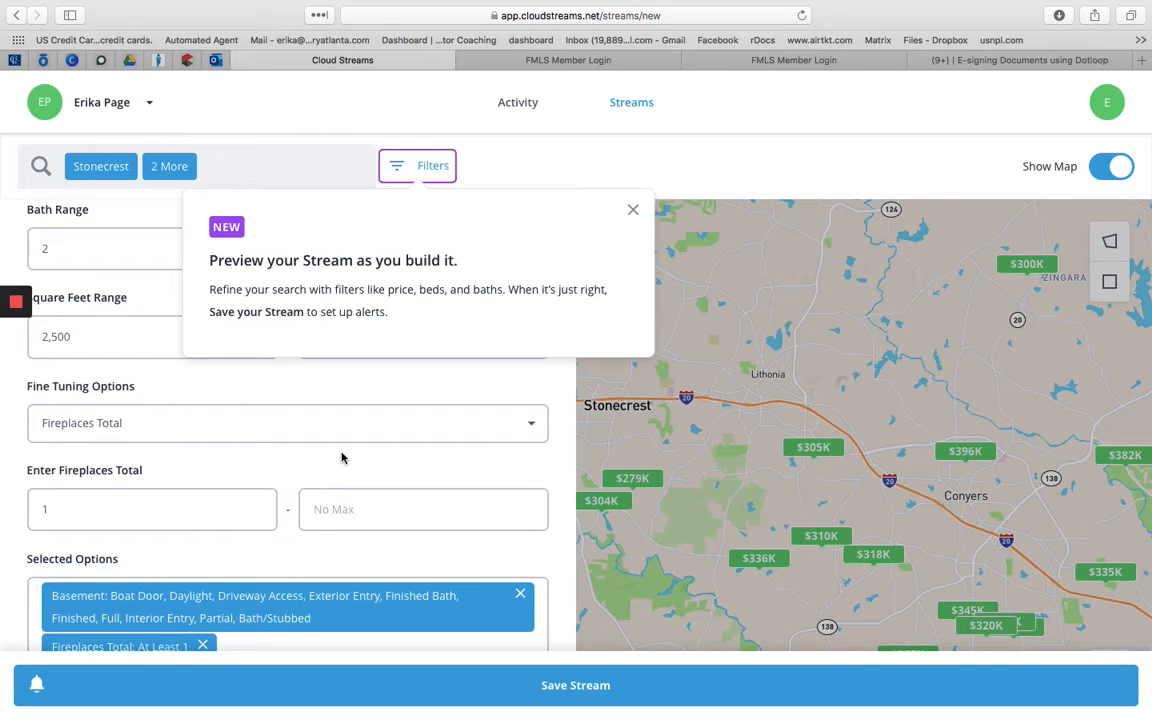
scroll(341, 458, "down", 1)
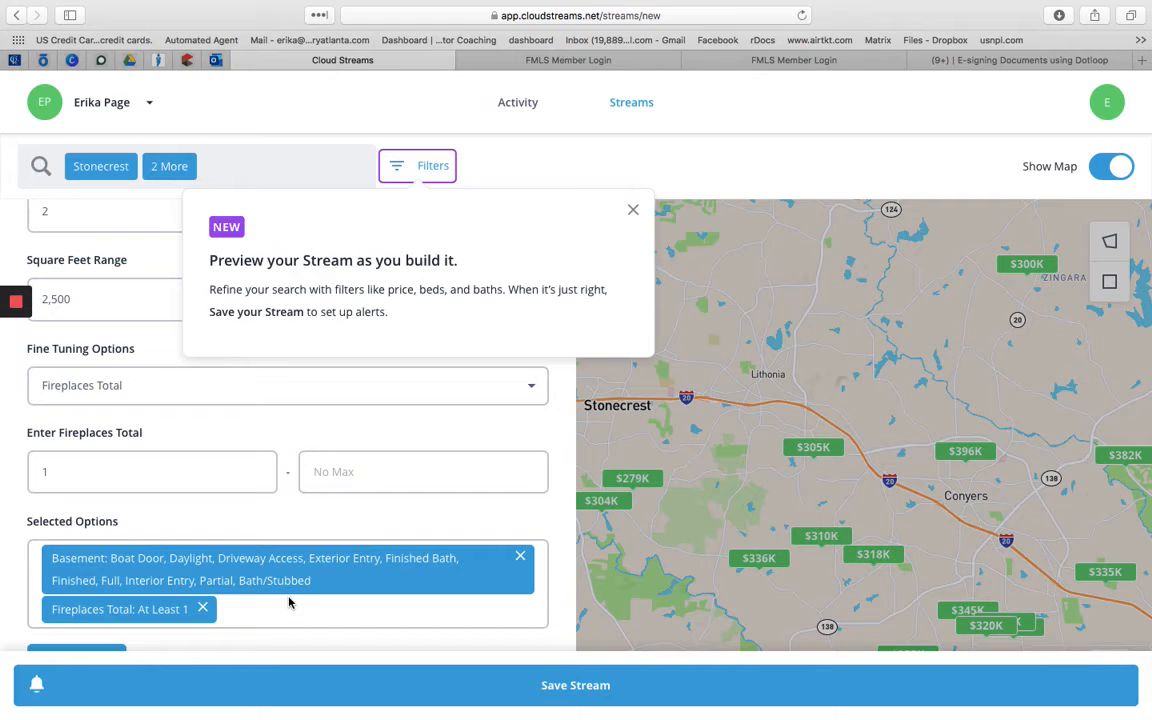
left_click(202, 608)
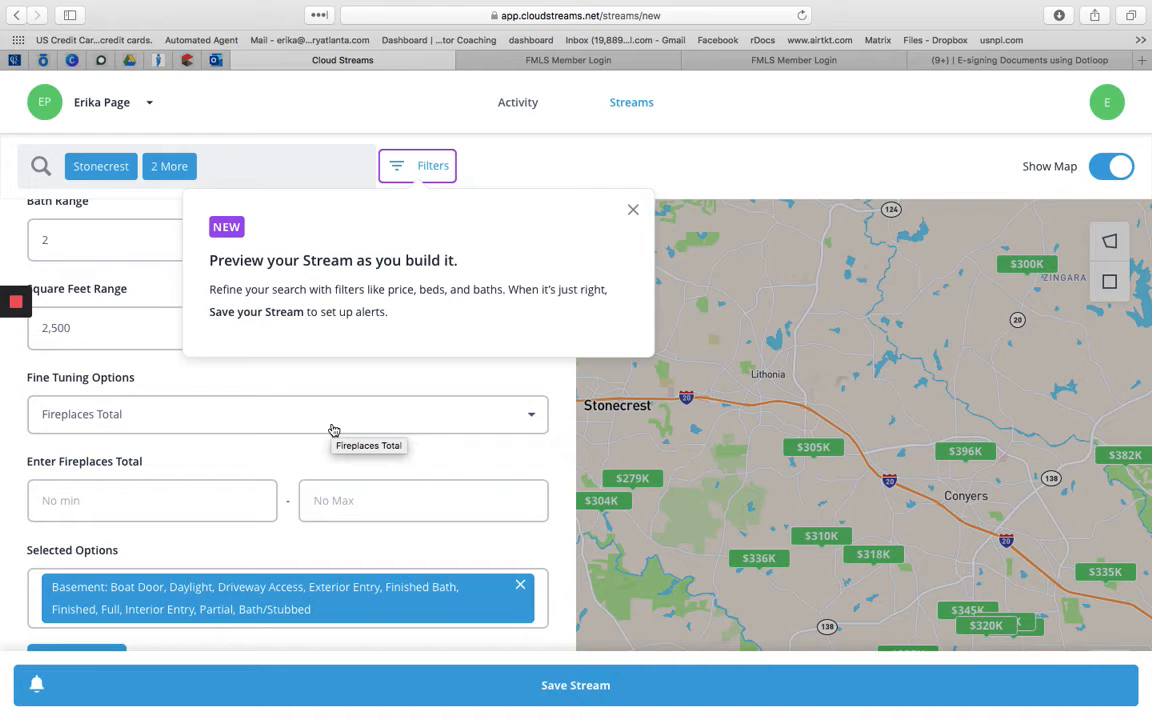
Step: Save the stream and name it 'My Best Choices'
left_click(582, 688)
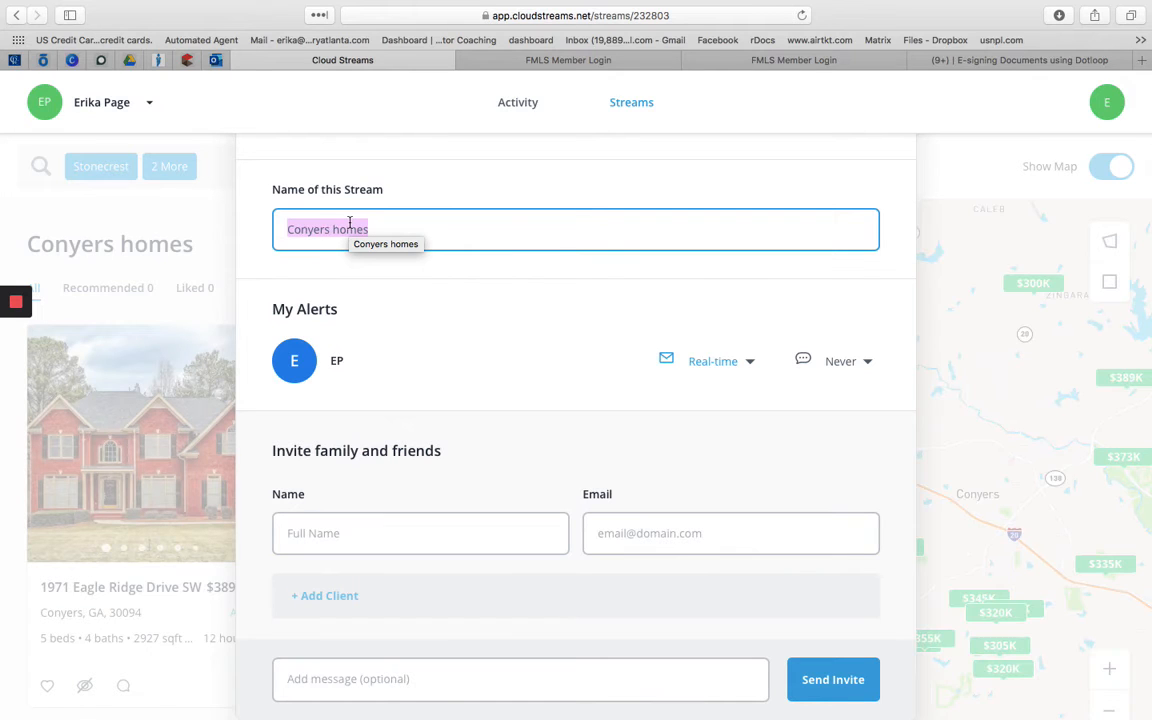
type("My")
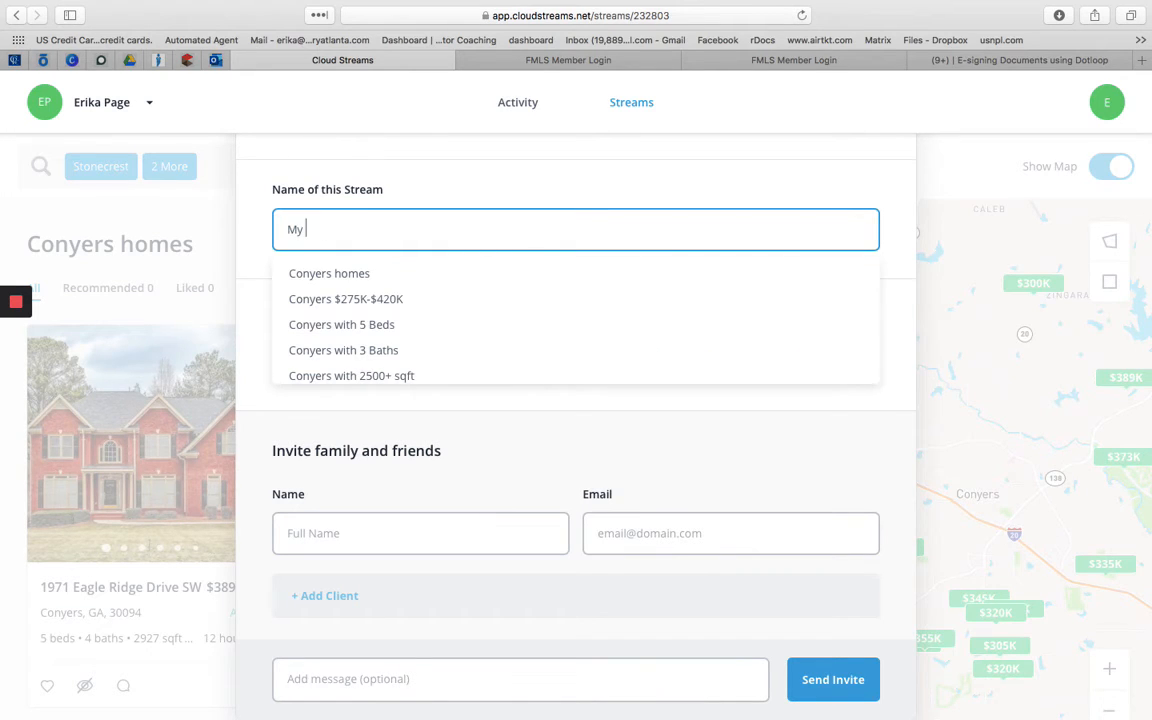
type(" Best Chos")
type("en")
key("BackSpace")
key("BackSpace")
key("BackSpace")
type("ices")
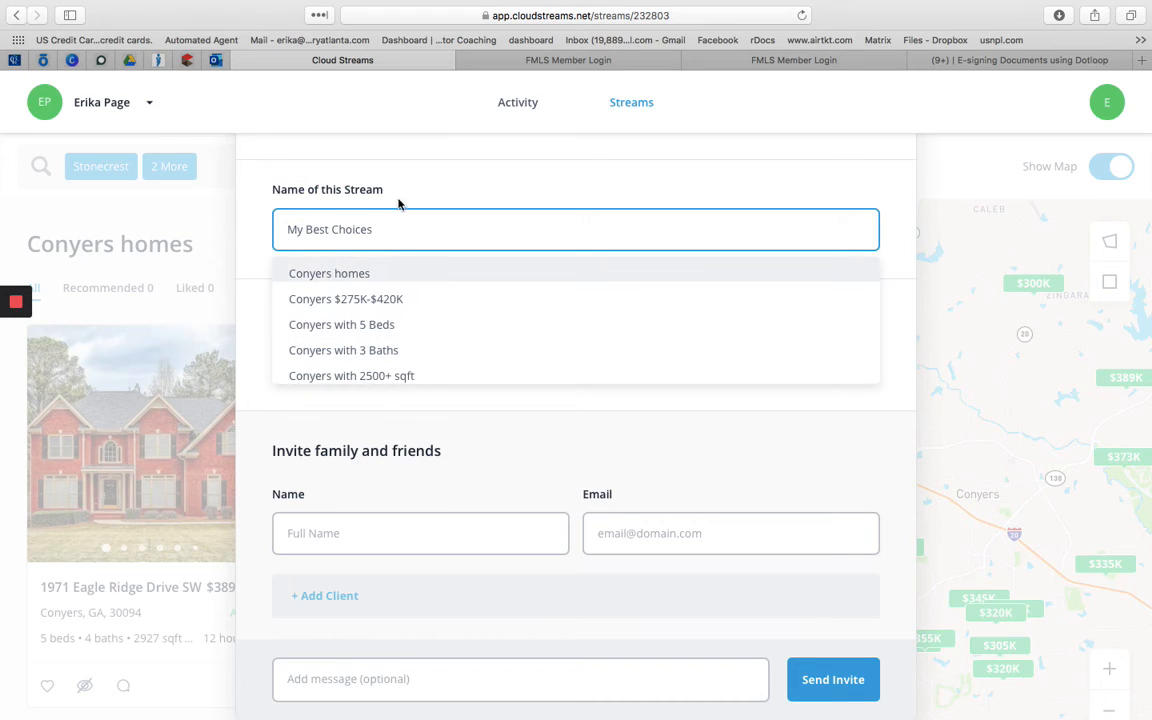
Step: Rename the stream to 'Richards Middle School Homes', correcting the typos
left_click_drag(381, 230, 291, 231)
key("BackSpace")
key("BackSpace")
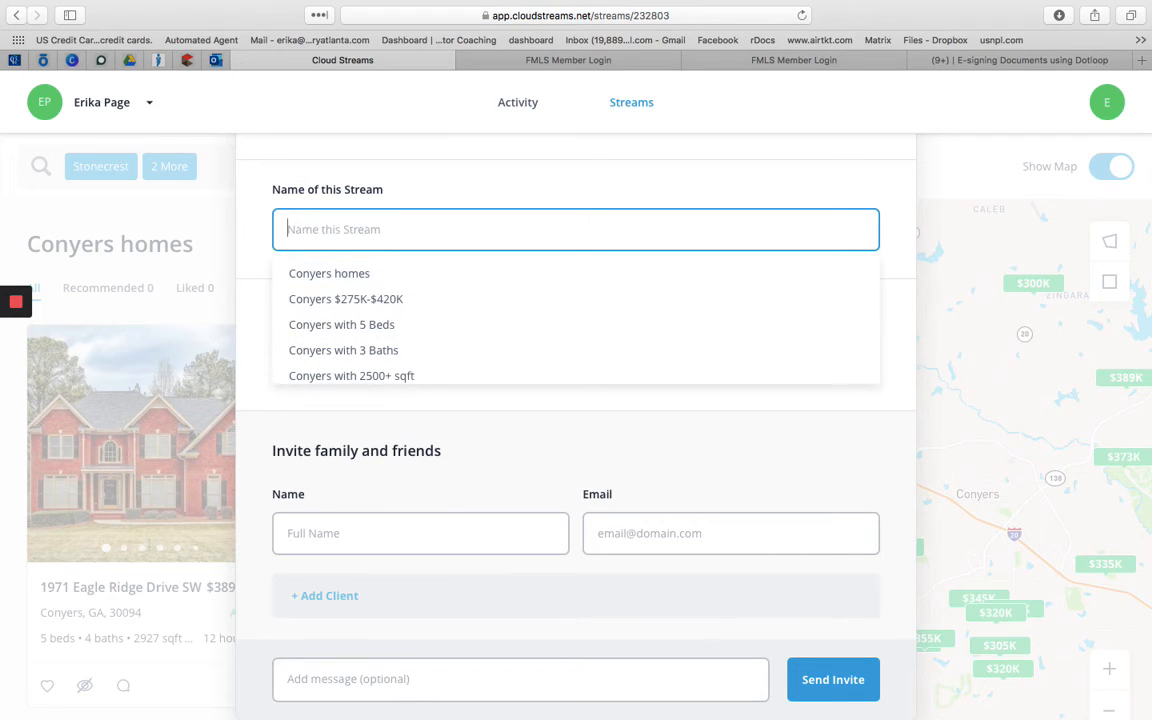
type("Richards Midddle Scho")
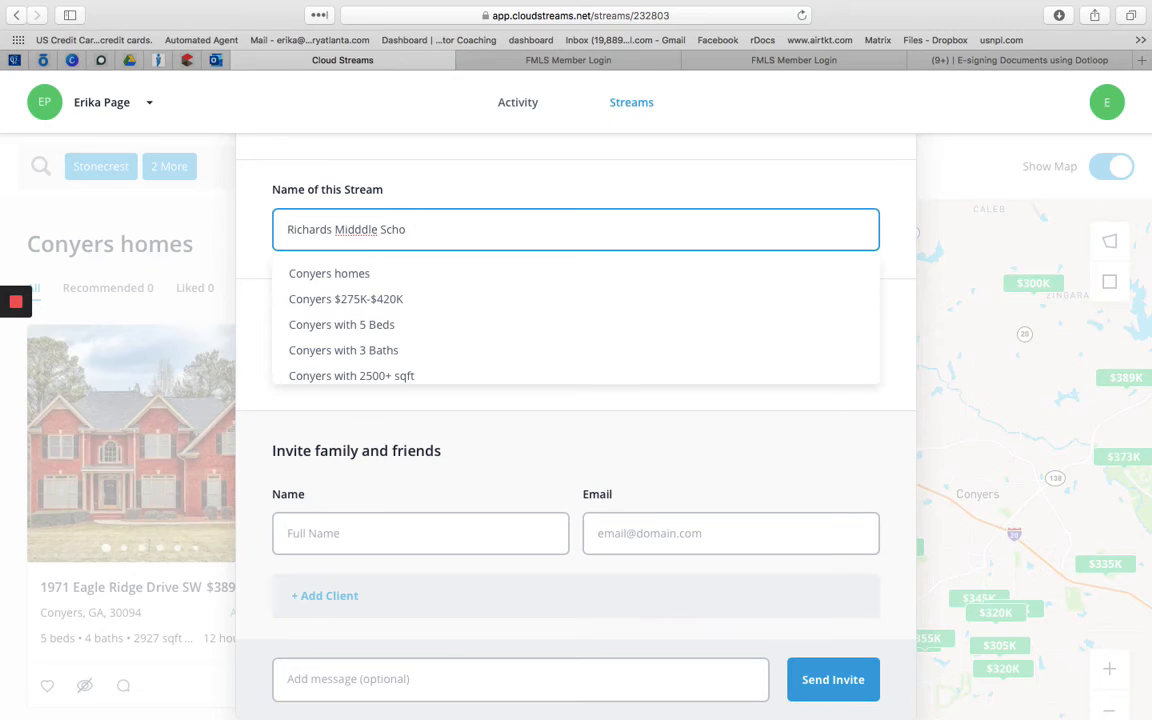
type("ol Homes")
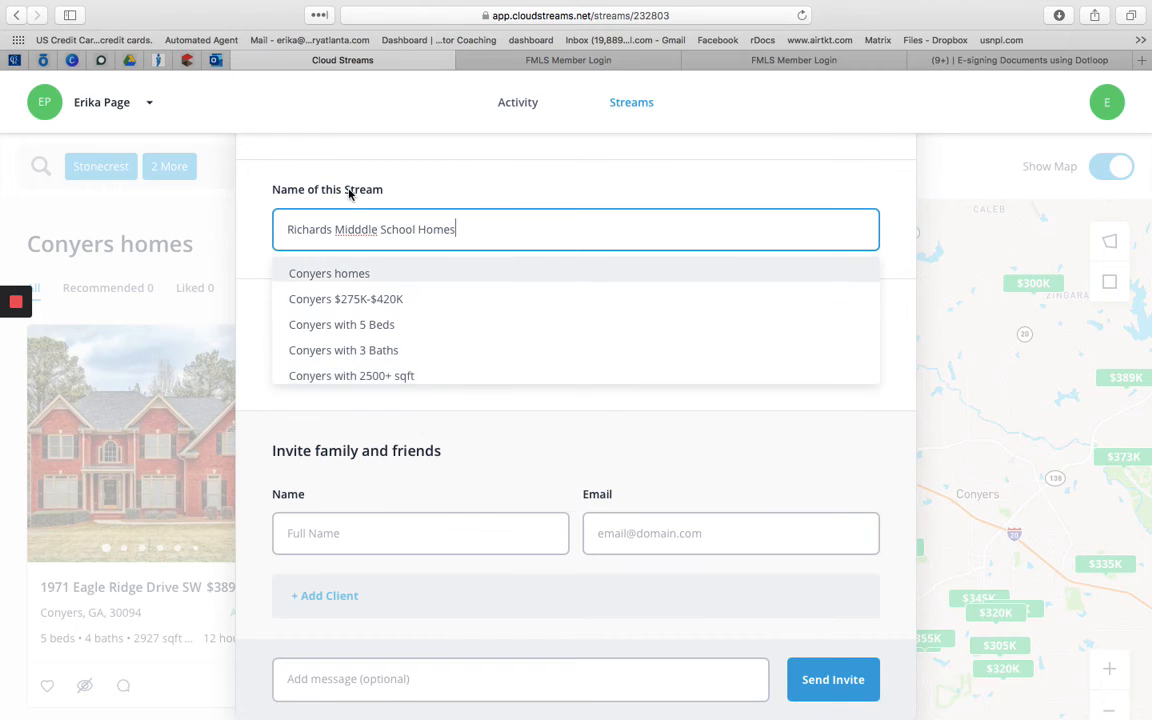
left_click(365, 227)
key("BackSpace")
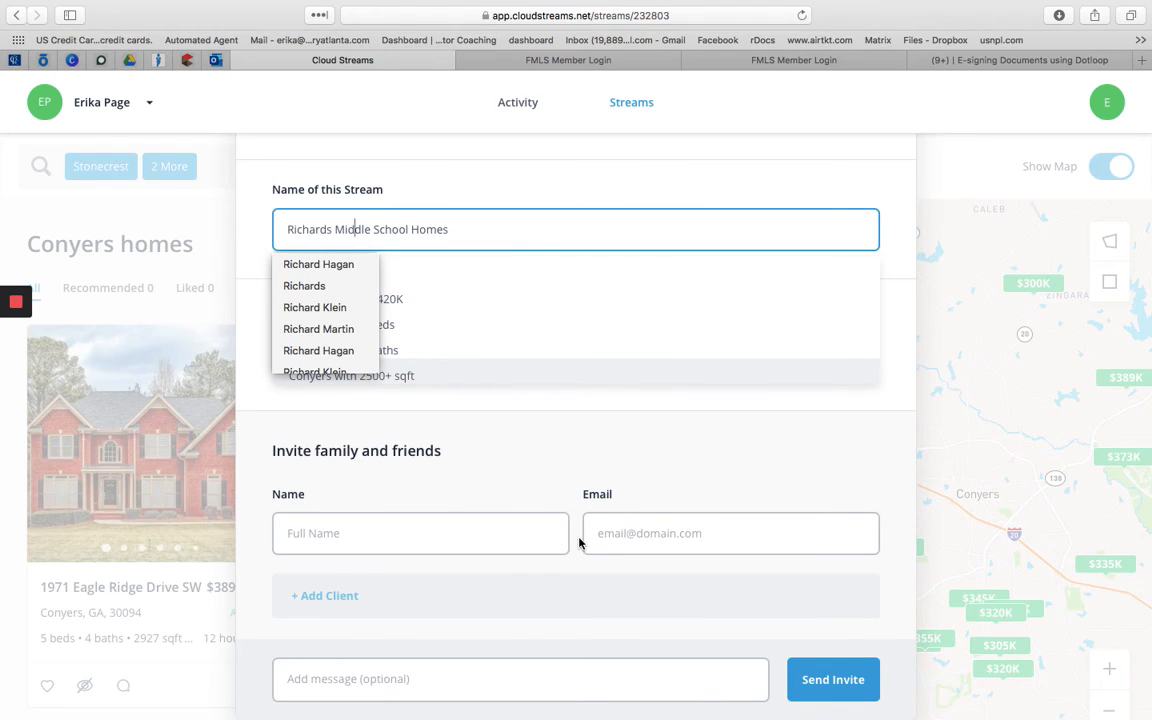
key("Escape")
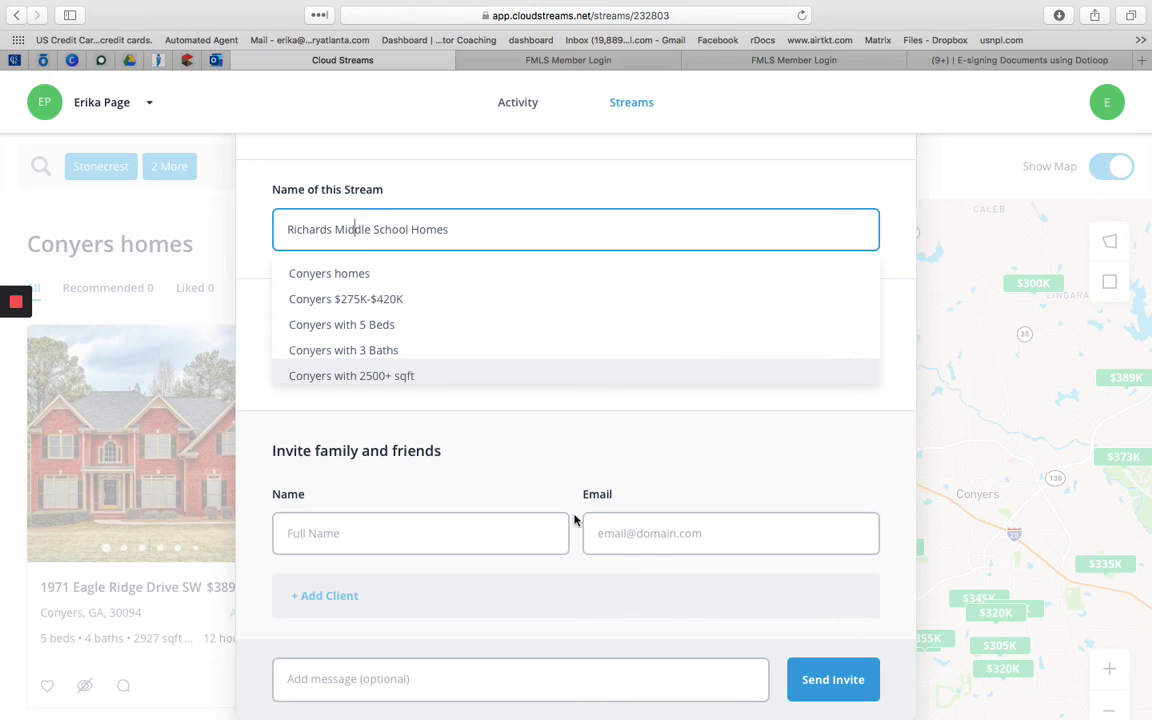
Step: Pick the 'Conyers homes' name suggestion and close the settings to return to listings and map
left_click(363, 274)
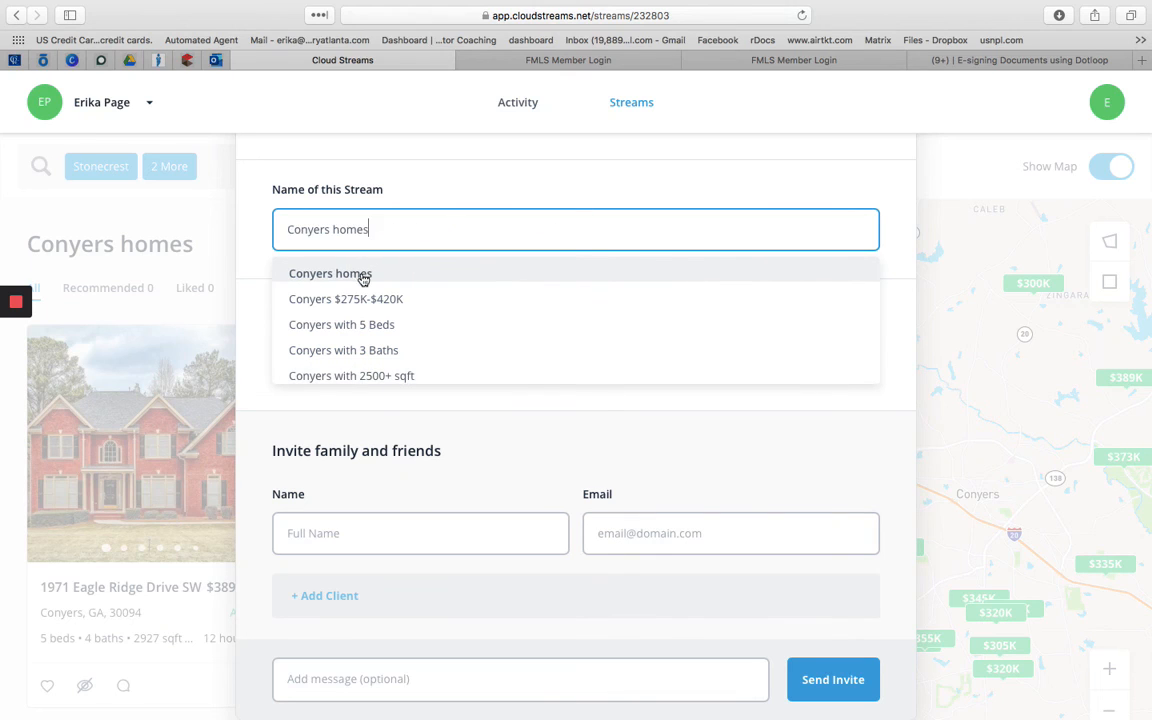
left_click(611, 474)
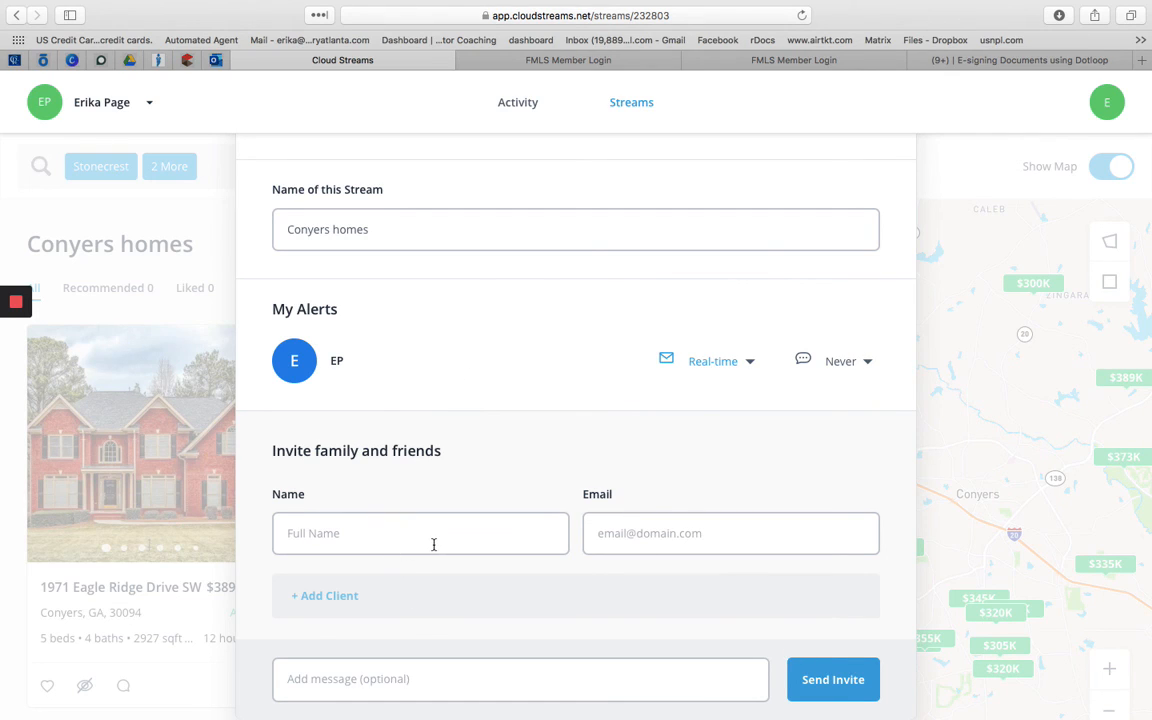
left_click(829, 685)
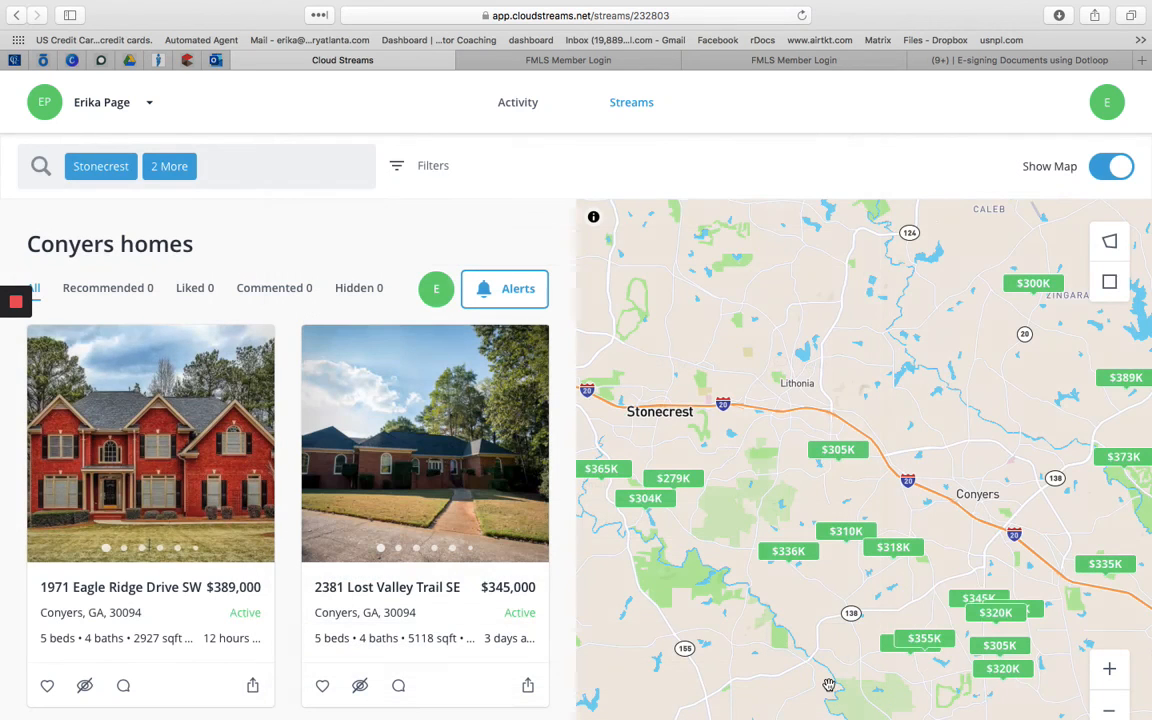